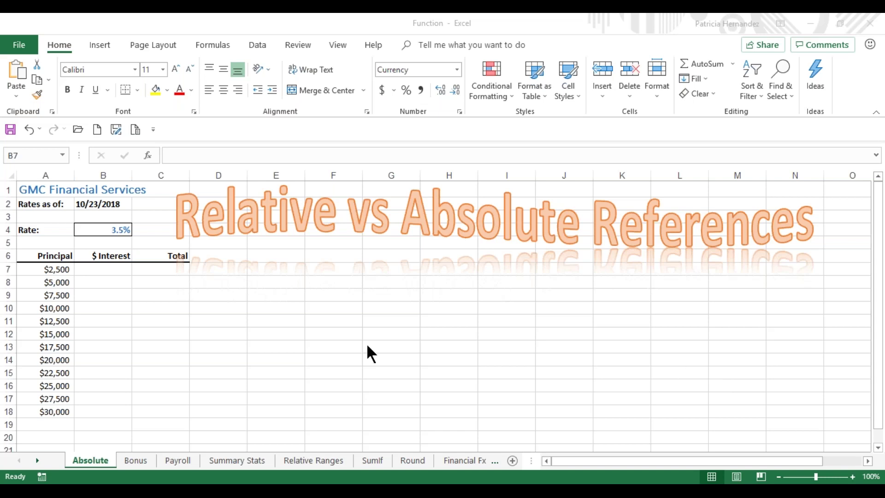
# - Enter the formula =A7*B4 in cell B7 to calculate the interest on the first principal
pyautogui.click(91, 268)
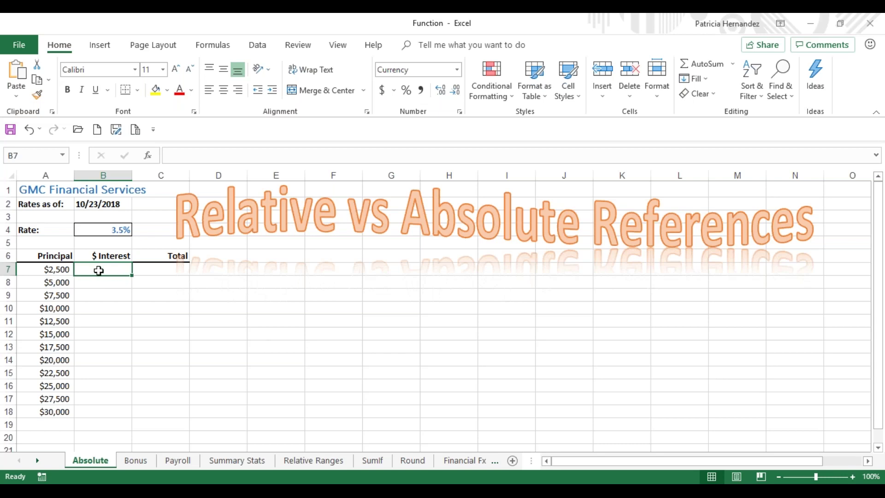
pyautogui.write('=')
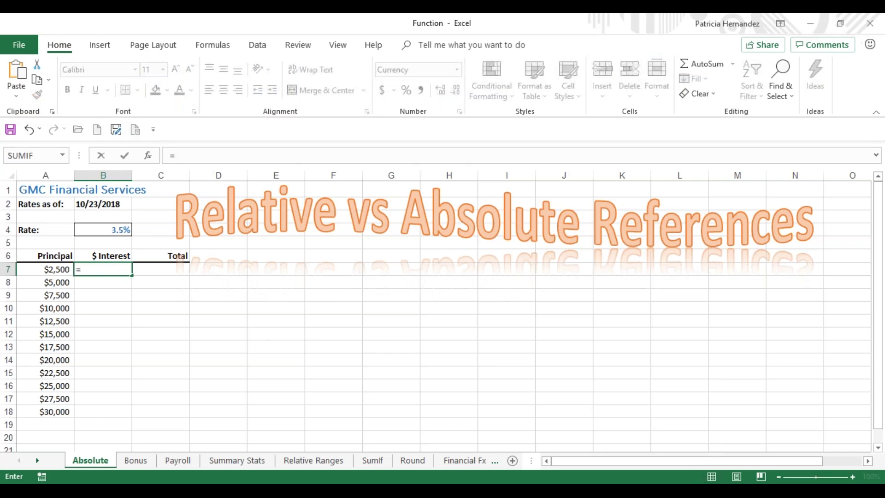
pyautogui.click(37, 271)
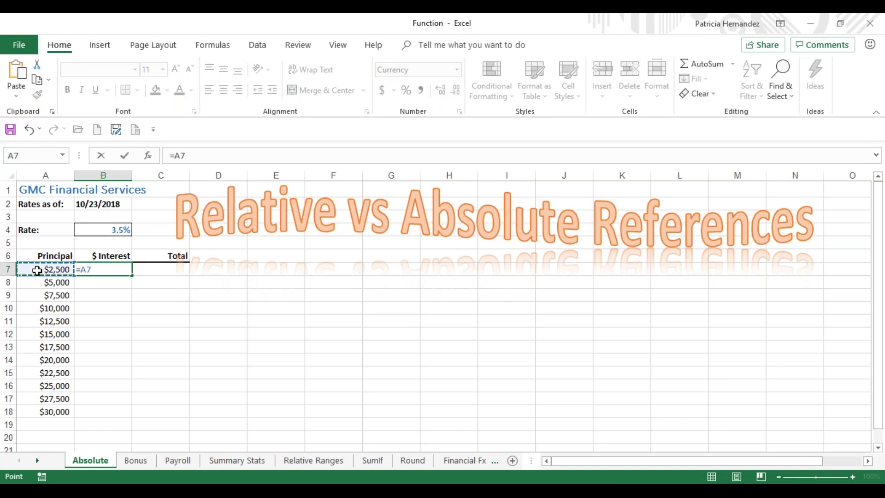
pyautogui.write('*')
pyautogui.click(118, 230)
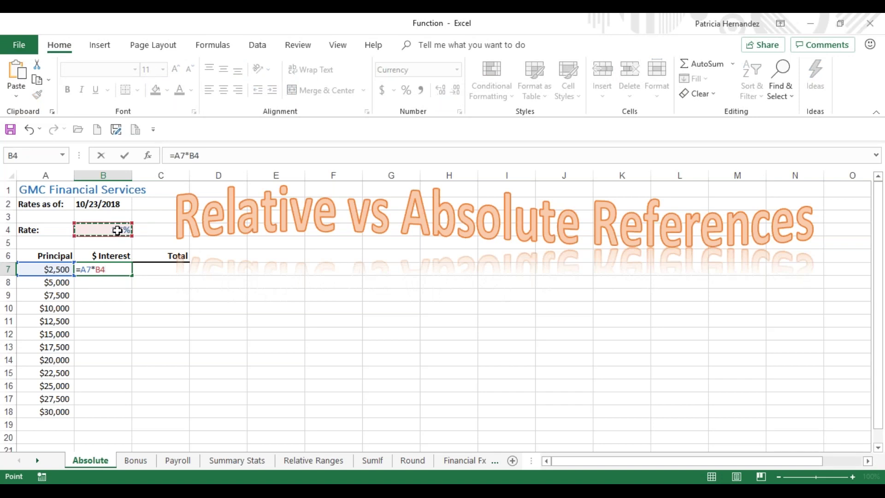
pyautogui.hotkey('ctrl', 'Return')
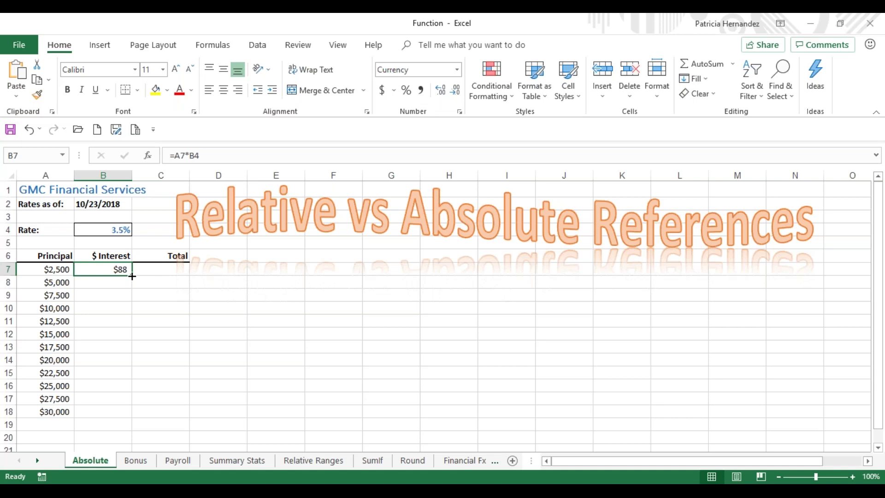
# - Try copying the B7 interest formula down through B18 and examine the cell references in the copies
pyautogui.moveTo(131, 276); pyautogui.dragTo(132, 413)
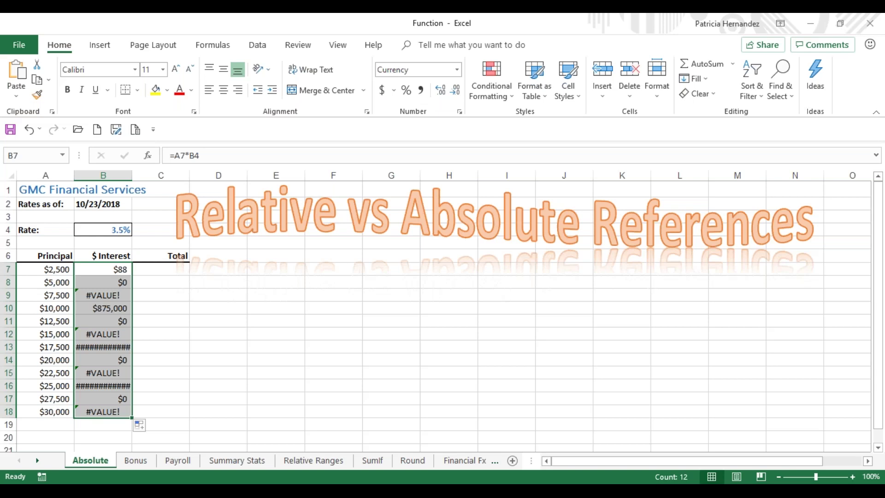
pyautogui.click(101, 283)
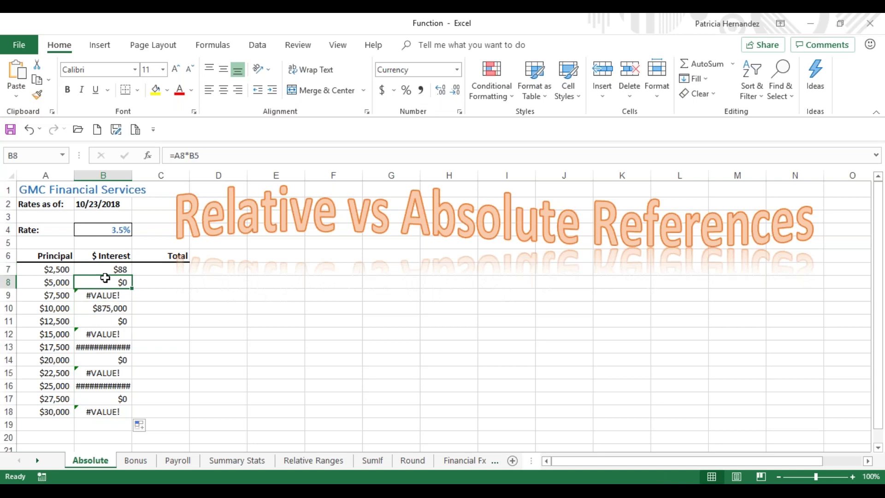
pyautogui.click(100, 269)
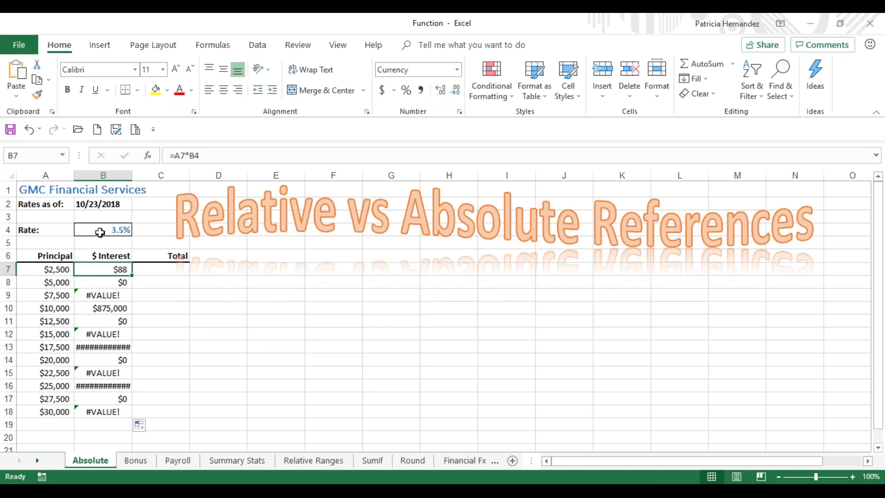
pyautogui.click(119, 297)
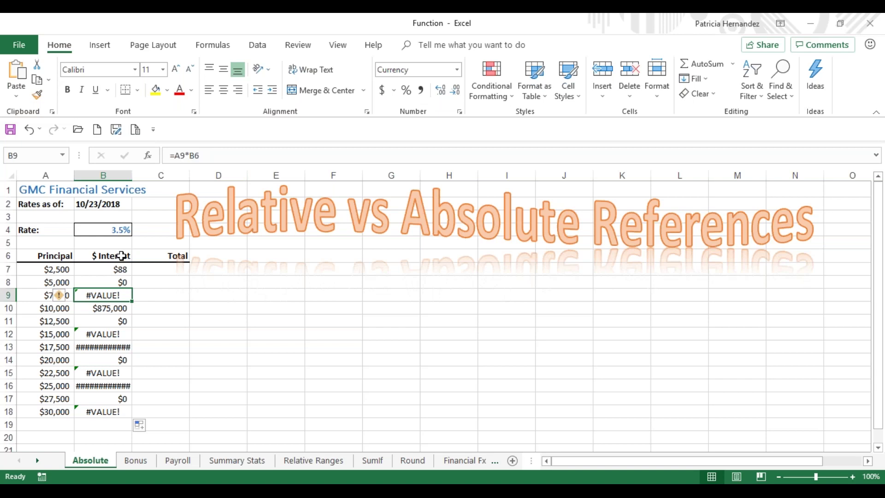
pyautogui.click(101, 309)
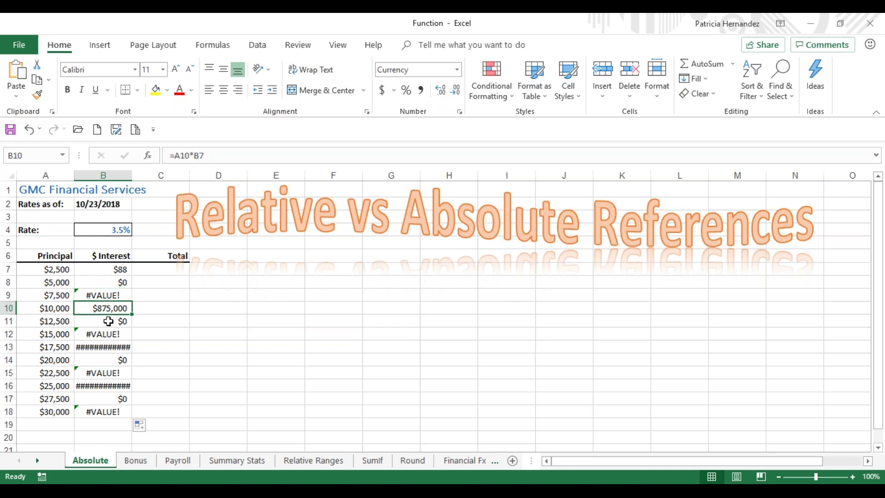
pyautogui.click(115, 325)
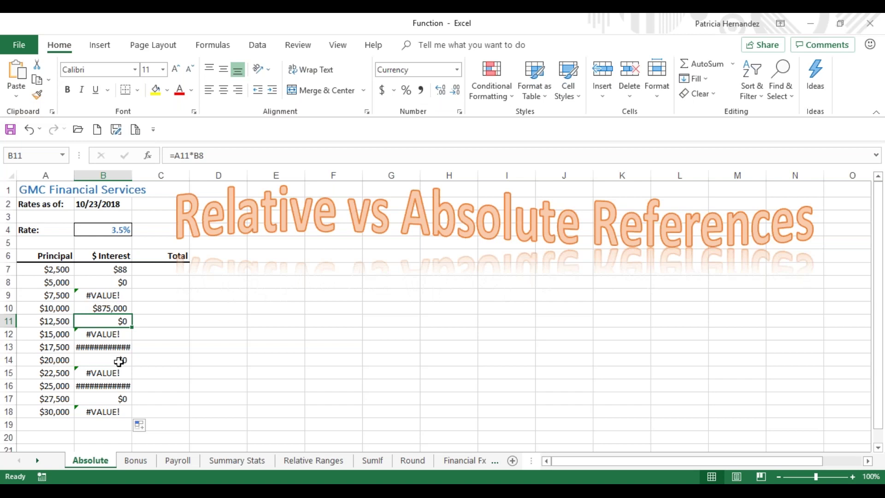
# - Clear the copied interest formulas from B8 through B18
pyautogui.click(109, 283)
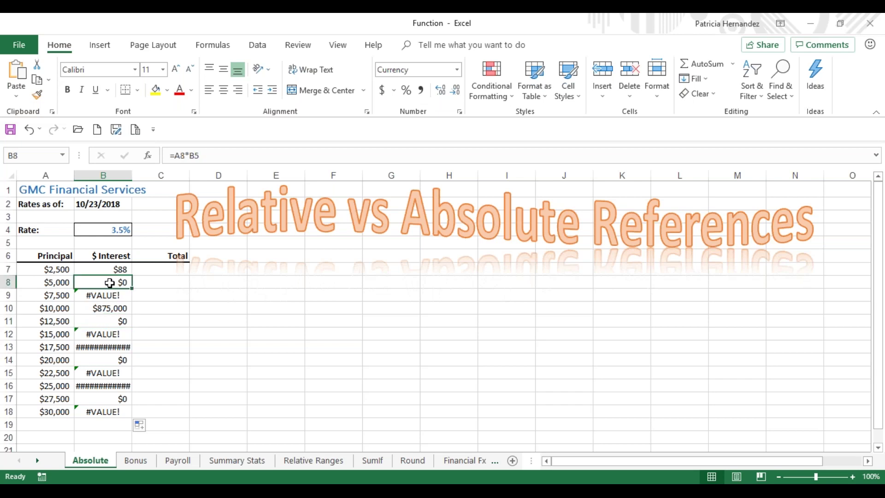
pyautogui.hotkey('shift', 'Down')
pyautogui.hotkey('shift', 'Down')
pyautogui.hotkey('shift', 'Down')
pyautogui.hotkey('shift', 'Down')
pyautogui.hotkey('shift', 'Down')
pyautogui.hotkey('shift', 'Down')
pyautogui.hotkey('shift', 'Down')
pyautogui.hotkey('shift', 'Down')
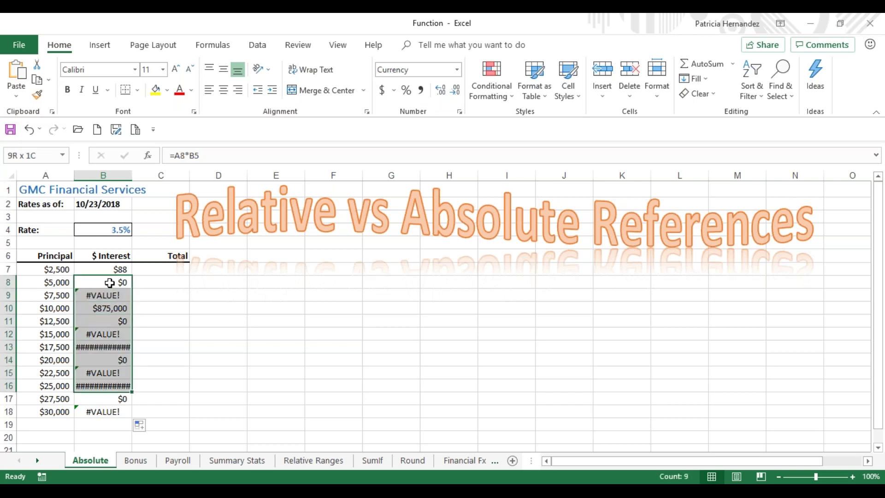
pyautogui.hotkey('shift', 'Down')
pyautogui.hotkey('shift', 'Down')
pyautogui.press('Delete')
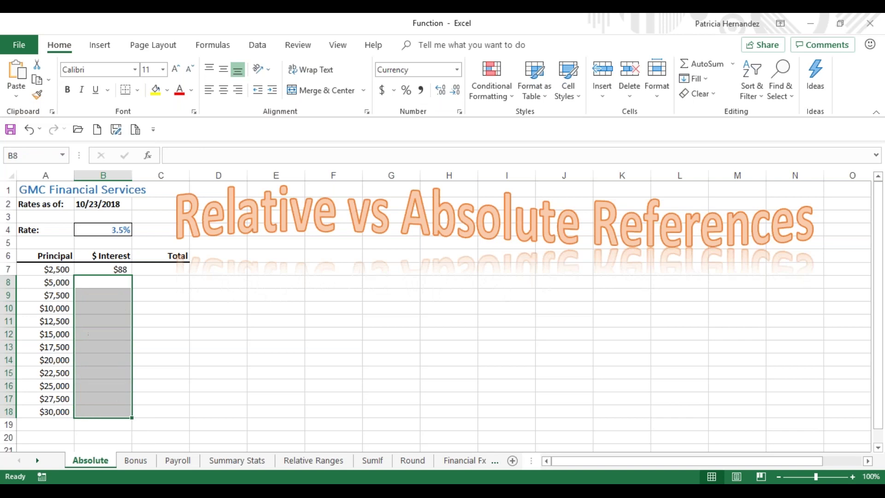
# - Make the rate reference in B7 absolute so the formula is =A7*$B$4, and fill it down through B18
pyautogui.click(114, 269)
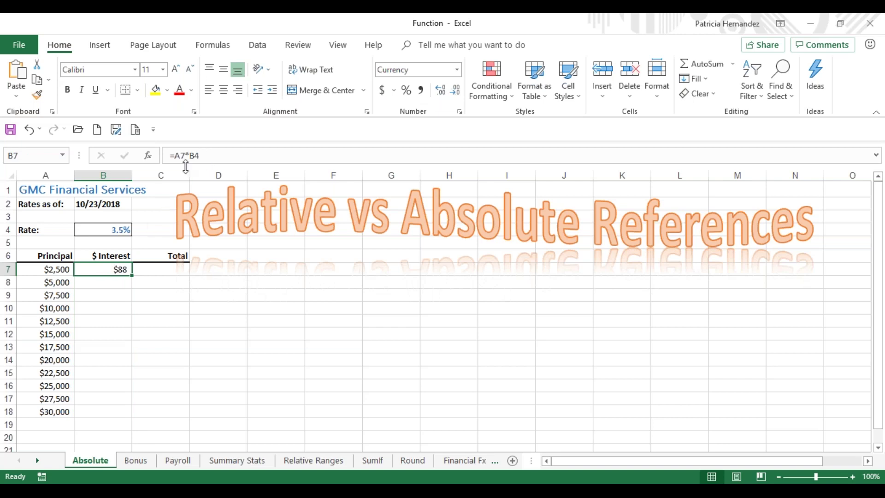
pyautogui.click(206, 156)
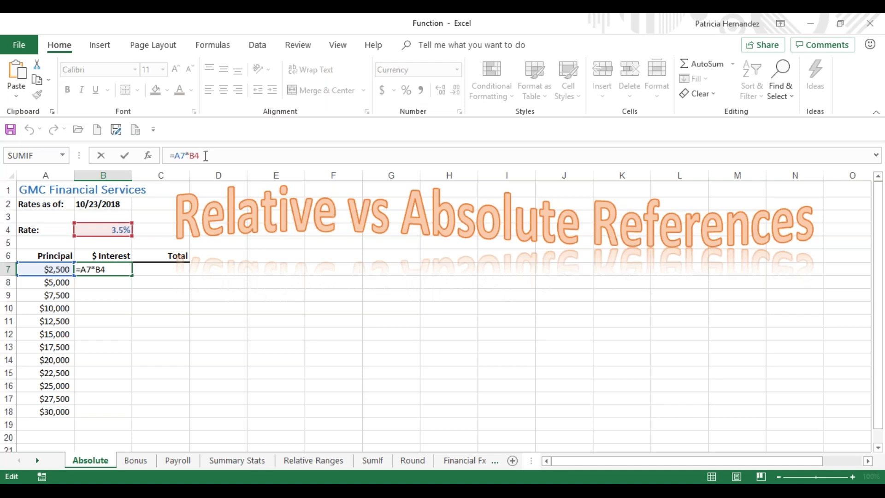
pyautogui.press('F4')
pyautogui.press('F4')
pyautogui.press('F4')
pyautogui.press('F4')
pyautogui.press('F4')
pyautogui.hotkey('ctrl', 'Return')
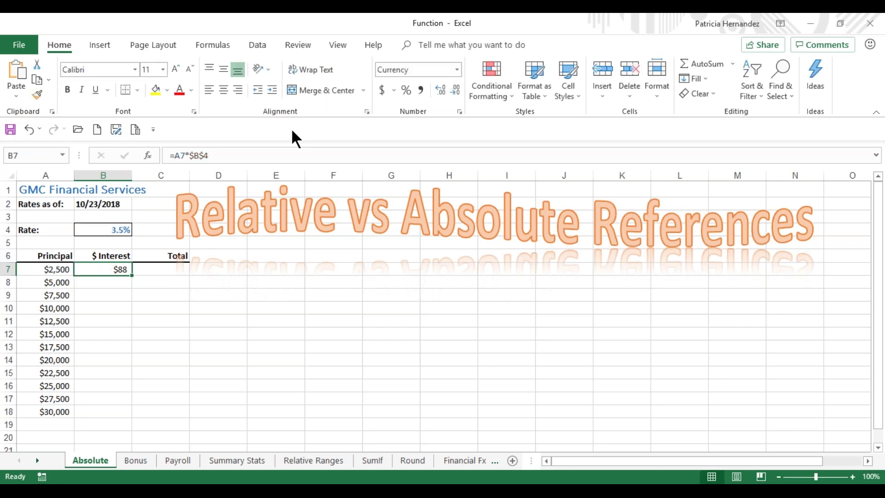
pyautogui.moveTo(132, 276); pyautogui.dragTo(132, 416)
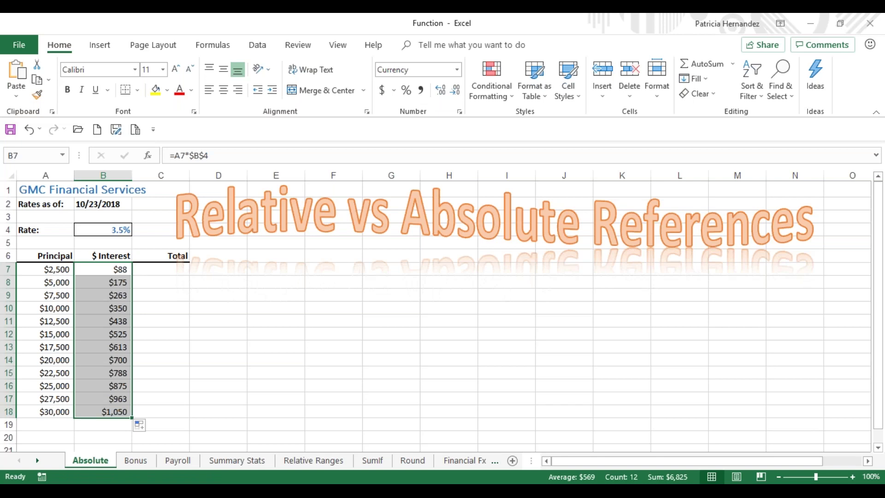
# - Enter =A7+B7 in C7 for the total and fill the formula down through C18
pyautogui.click(171, 267)
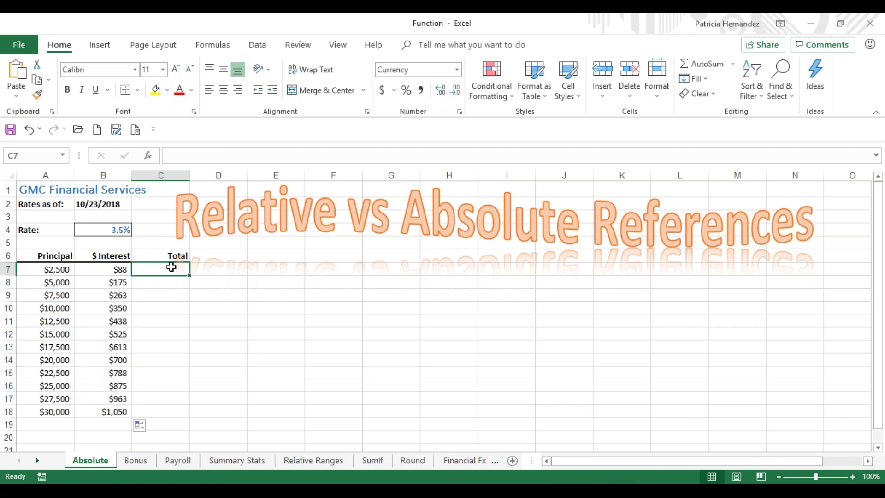
pyautogui.write('=')
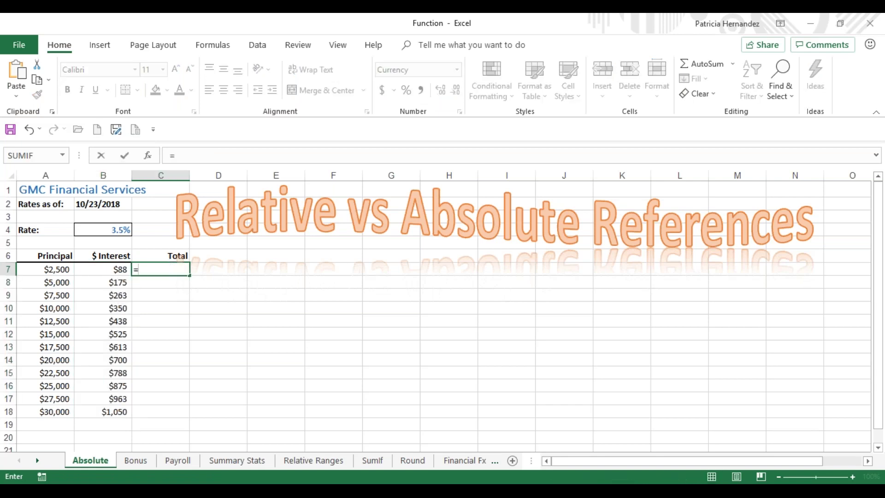
pyautogui.click(49, 270)
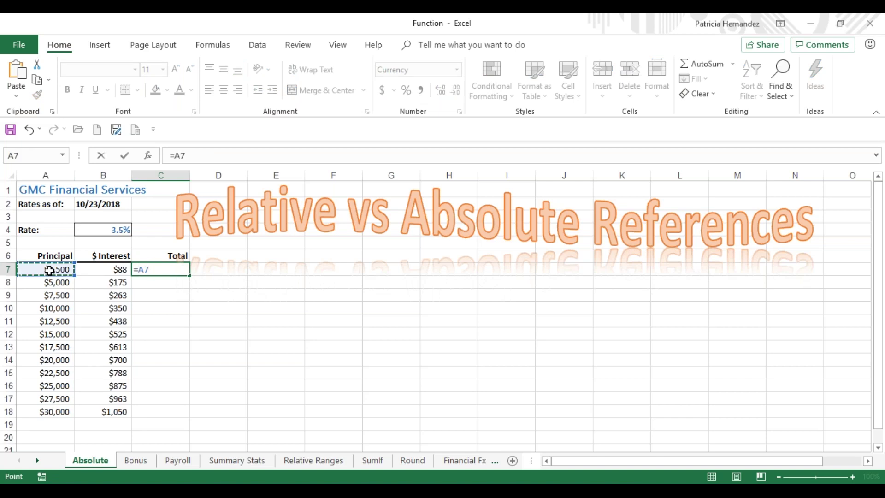
pyautogui.write('+')
pyautogui.click(105, 270)
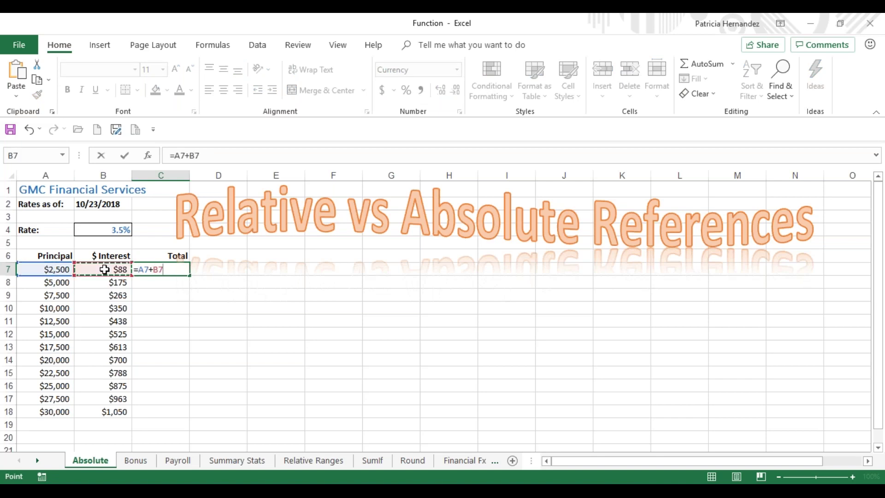
pyautogui.hotkey('ctrl', 'Return')
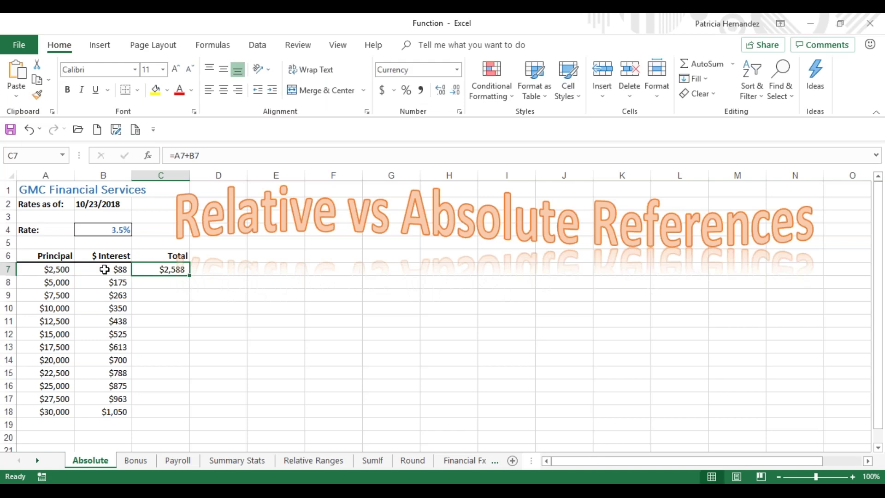
pyautogui.doubleClick(190, 277)
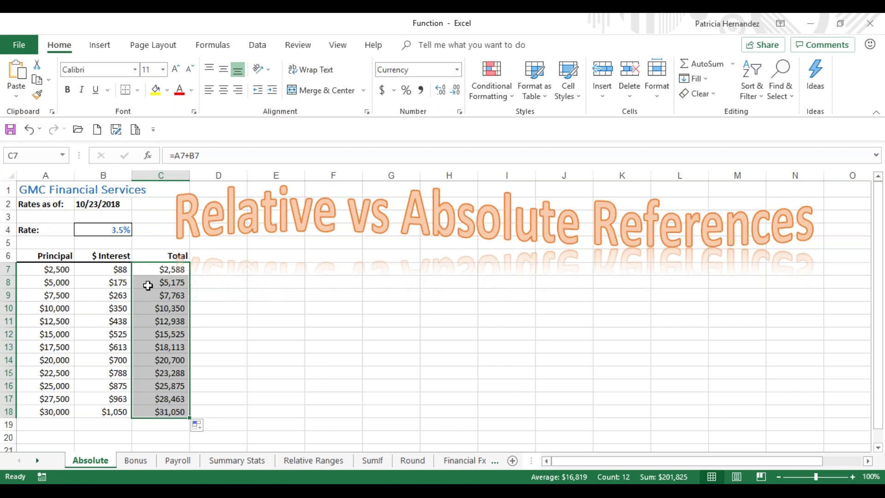
# - Change the interest rate in cell B4 to 6.5%
pyautogui.click(115, 230)
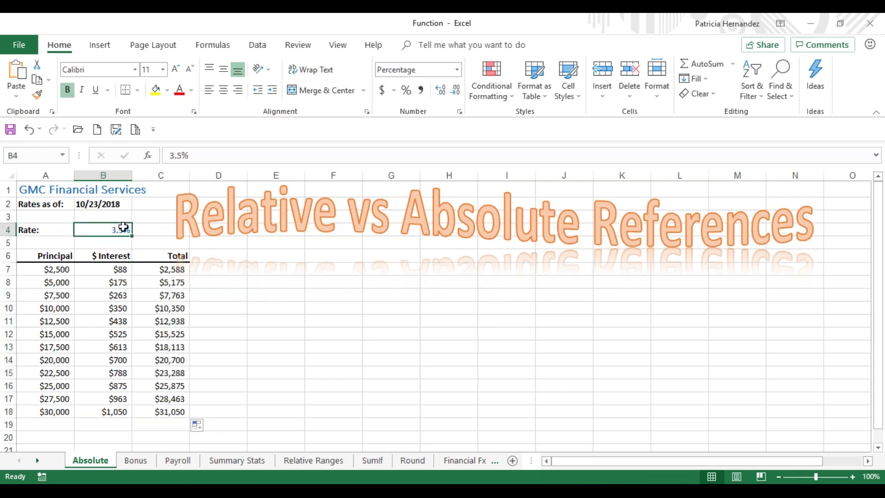
pyautogui.click(176, 155)
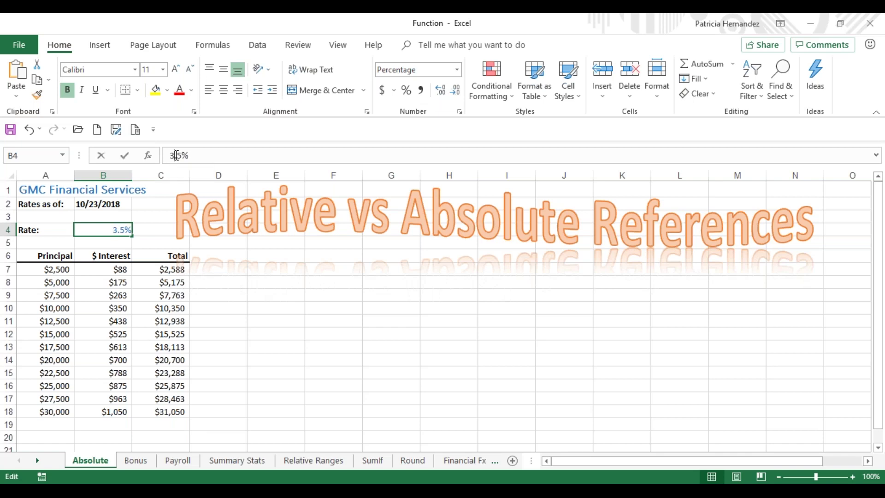
pyautogui.press('BackSpace')
pyautogui.write('6')
pyautogui.press('Return')
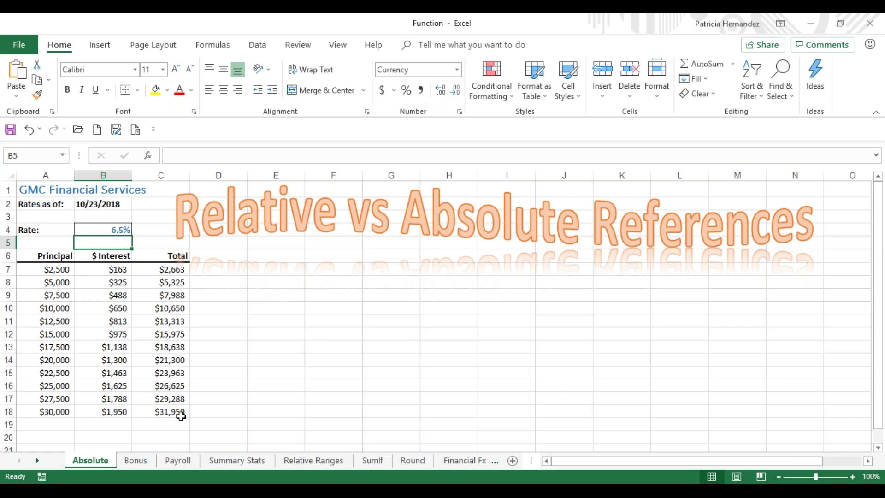
# - On the Bonus sheet, enter =B7*$C$4 in C7 and fill the formula down through C18
pyautogui.click(136, 461)
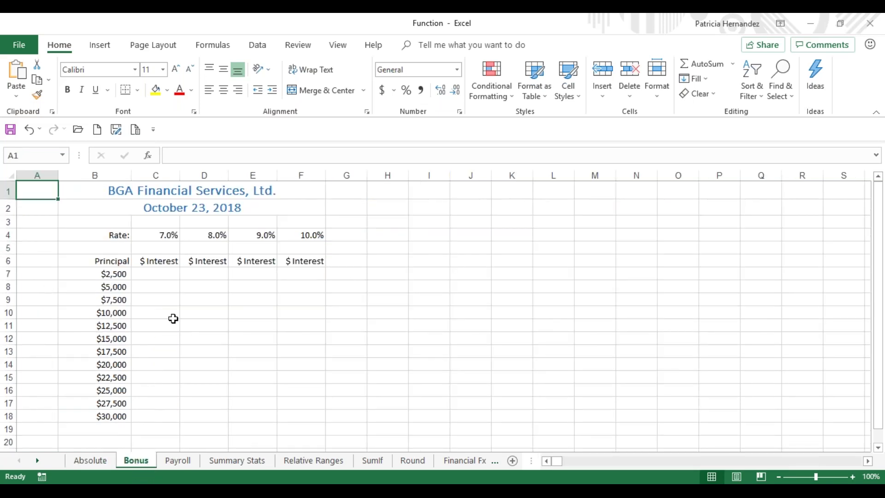
pyautogui.click(155, 272)
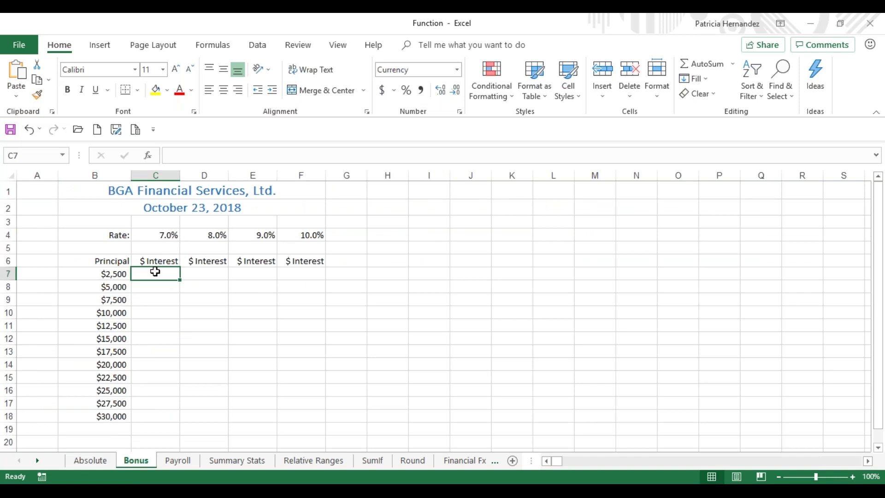
pyautogui.write('=')
pyautogui.click(97, 276)
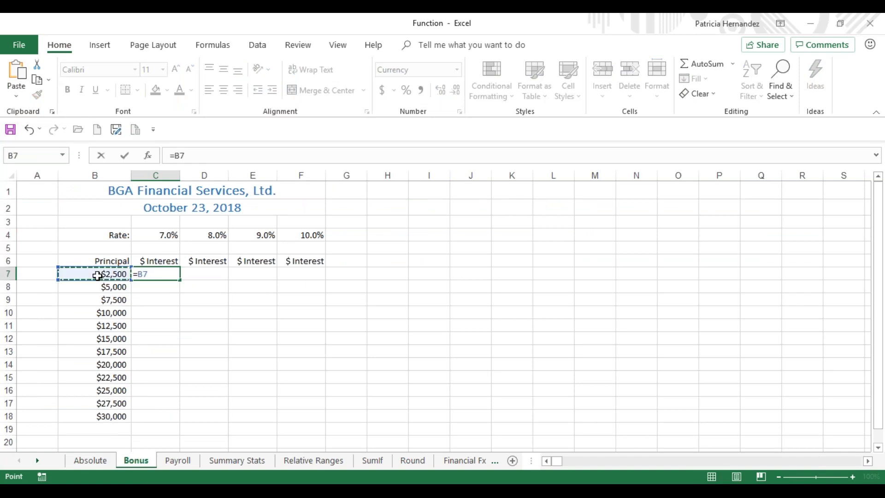
pyautogui.write('*')
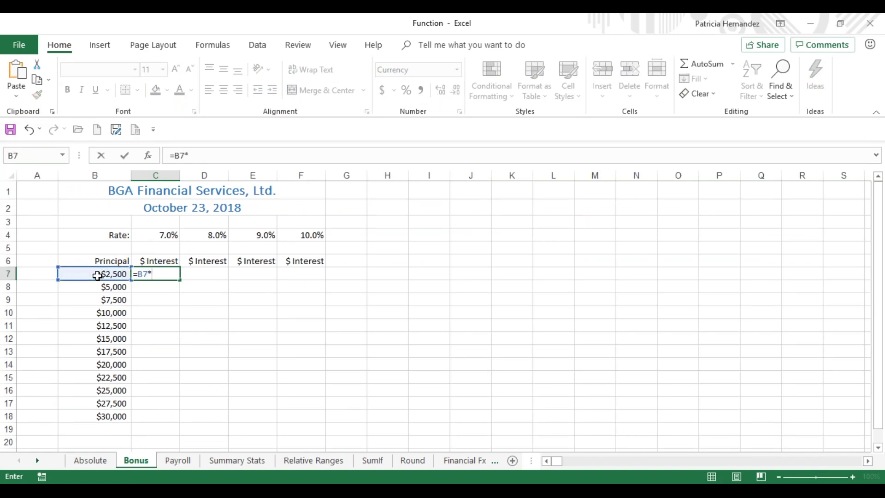
pyautogui.click(159, 236)
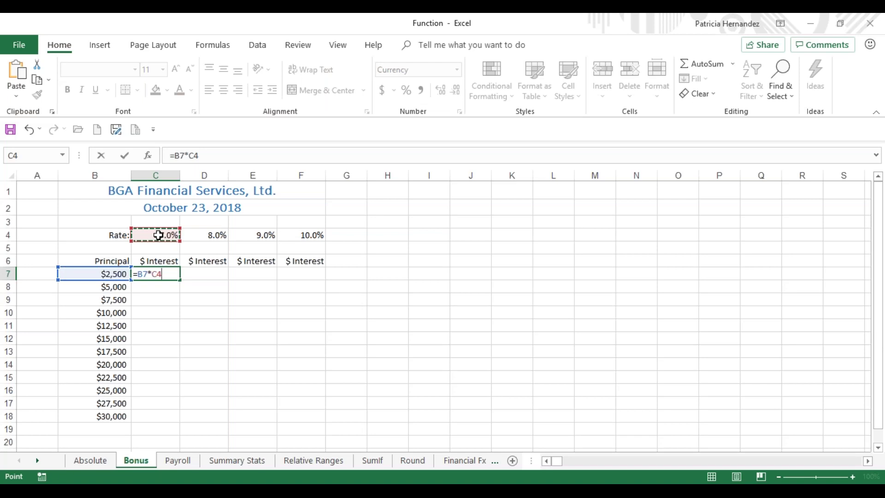
pyautogui.press('F4')
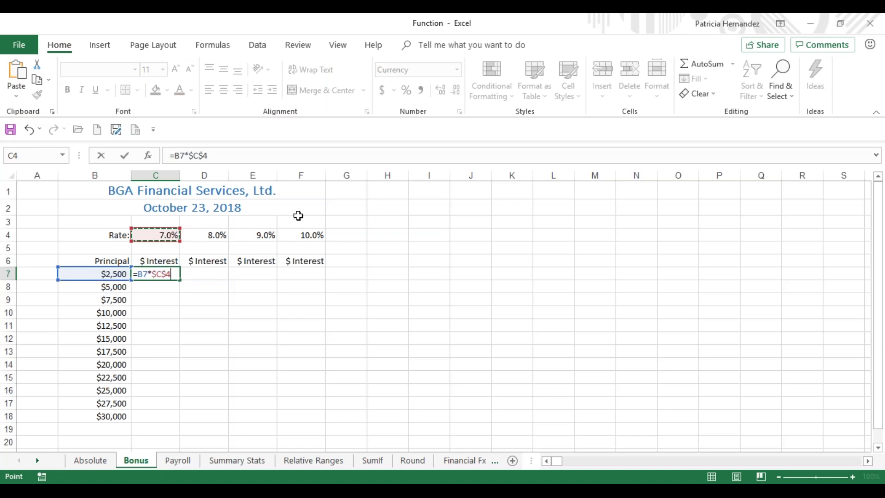
pyautogui.hotkey('ctrl', 'Return')
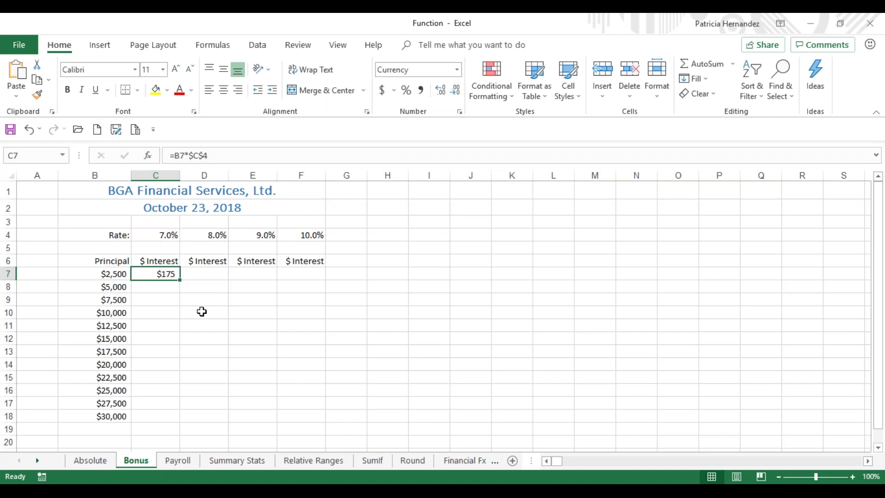
pyautogui.doubleClick(181, 281)
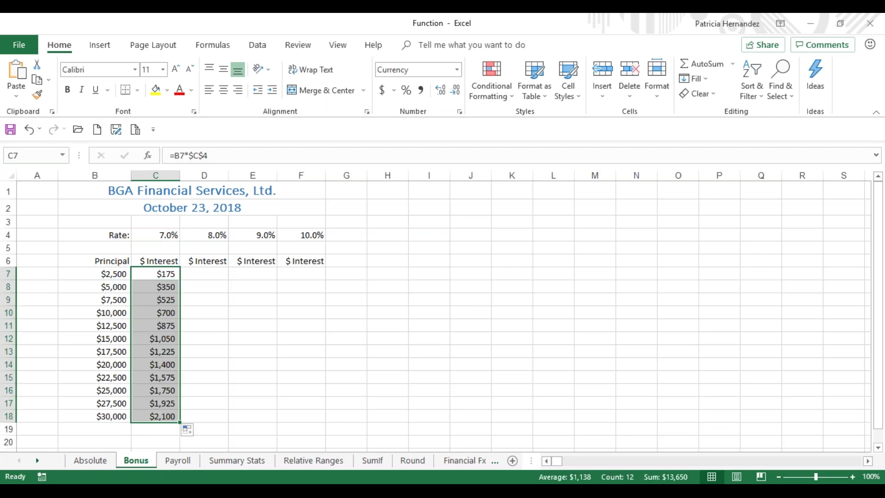
# - Enter =B7*$D$4 in D7 and fill the formula down through D18
pyautogui.click(215, 274)
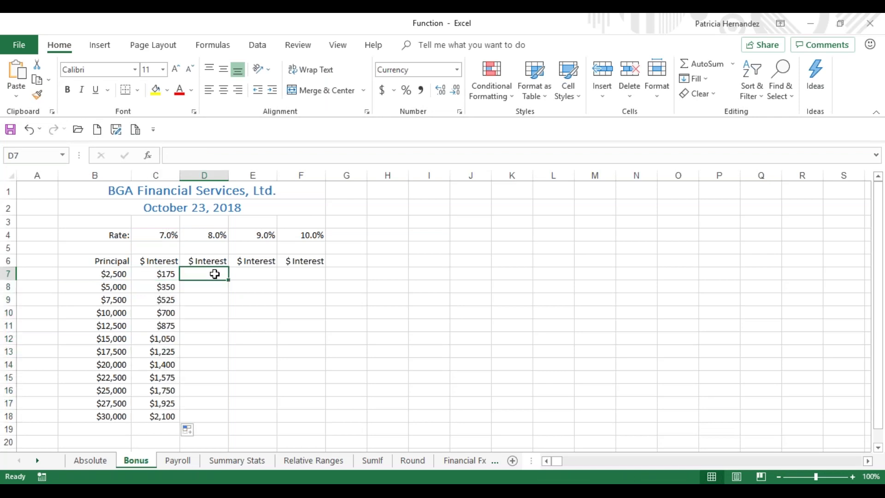
pyautogui.write('=')
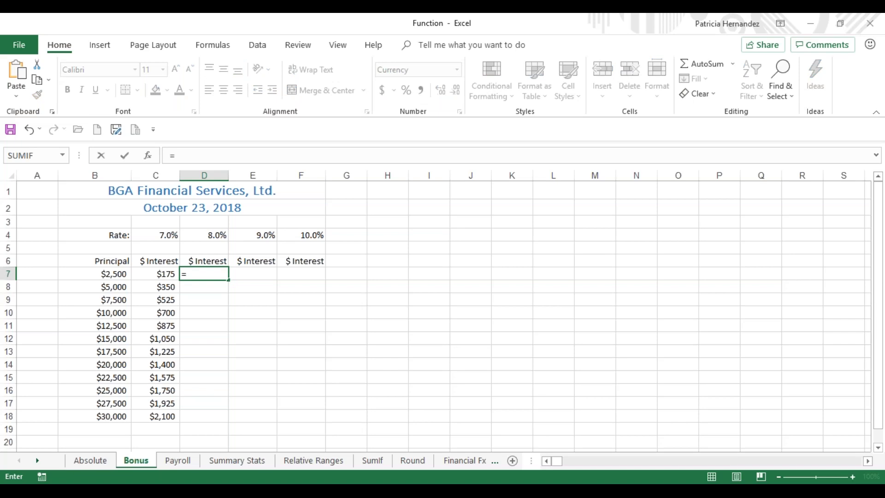
pyautogui.click(115, 274)
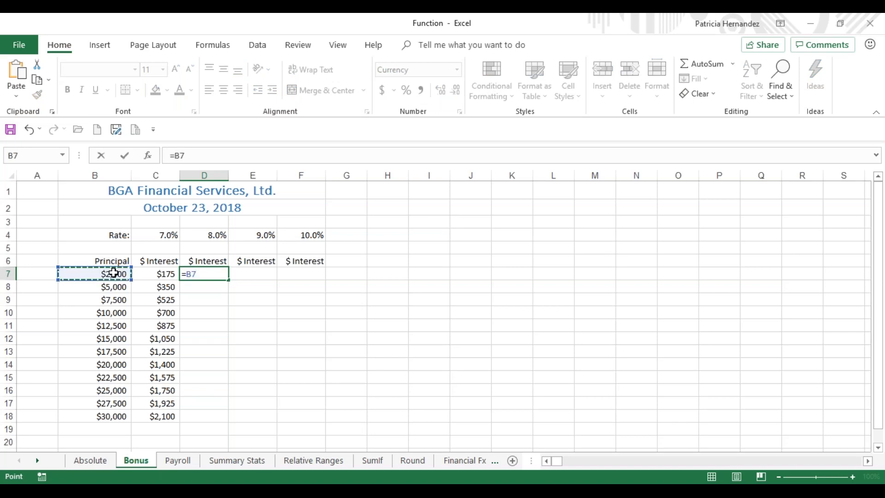
pyautogui.write('*')
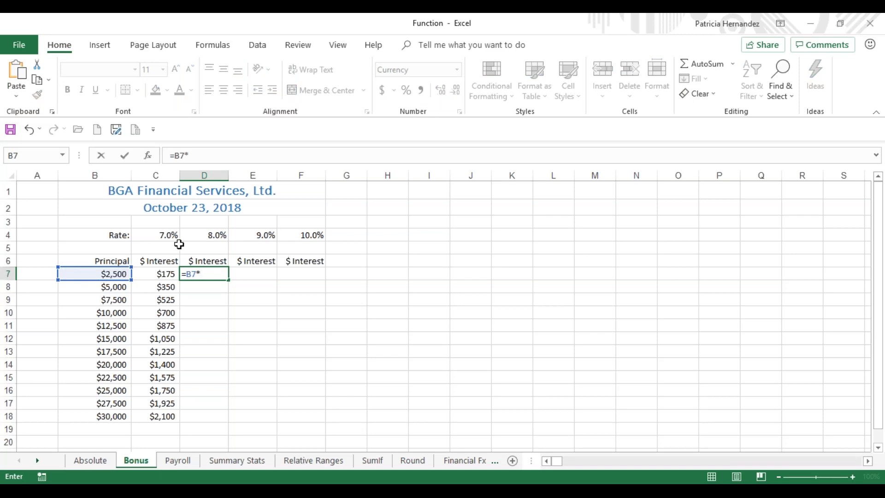
pyautogui.click(208, 236)
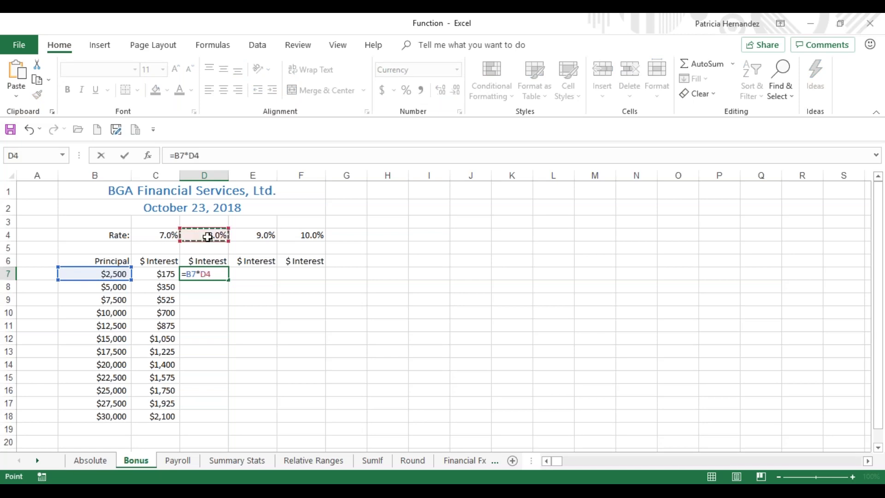
pyautogui.press('F4')
pyautogui.hotkey('ctrl', 'Return')
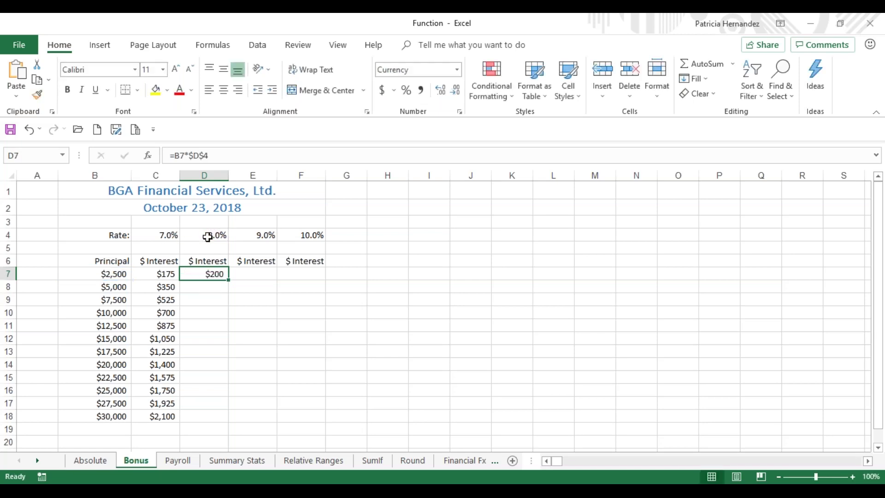
pyautogui.doubleClick(229, 281)
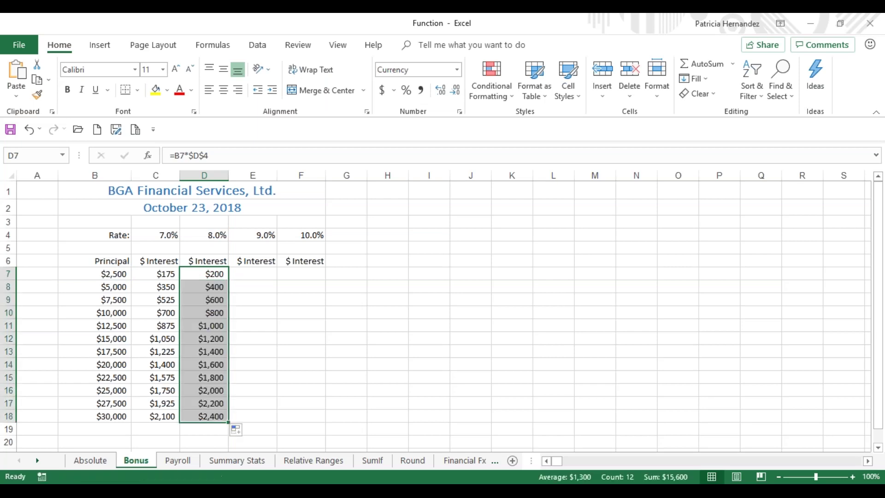
# - Enter =B7*$E$4 in E7 and fill the formula down through E18
pyautogui.click(256, 275)
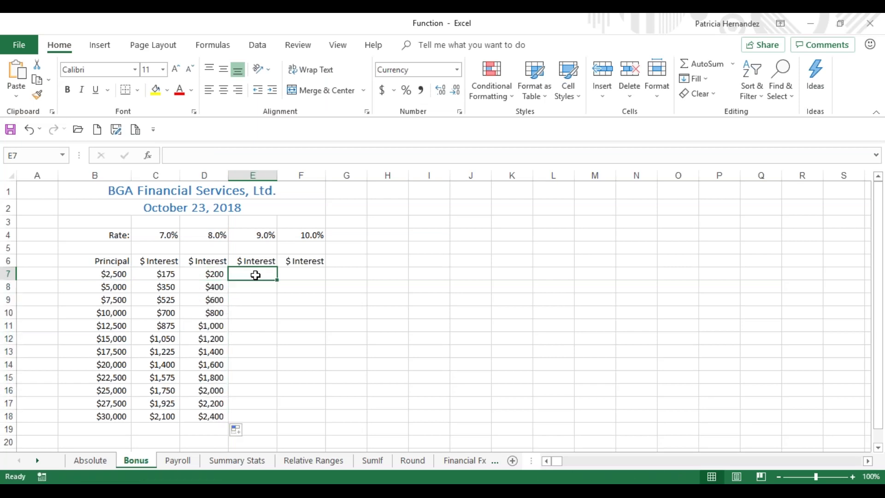
pyautogui.write('=')
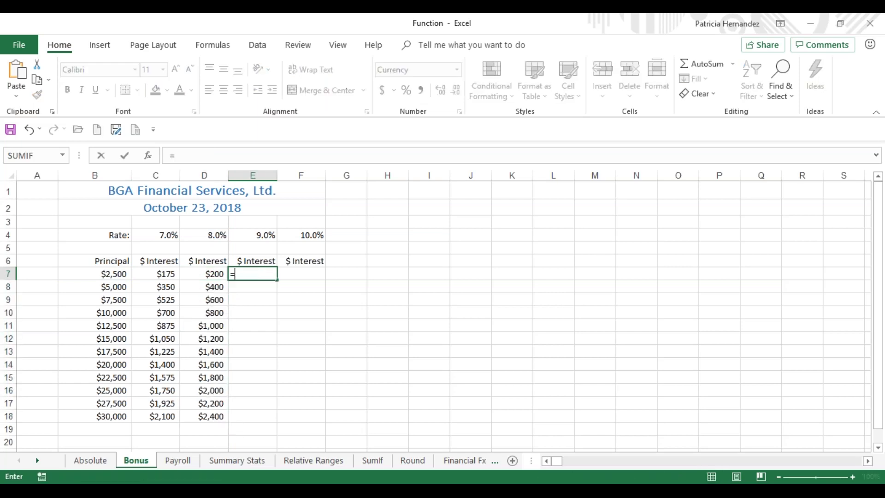
pyautogui.click(116, 272)
pyautogui.write('*')
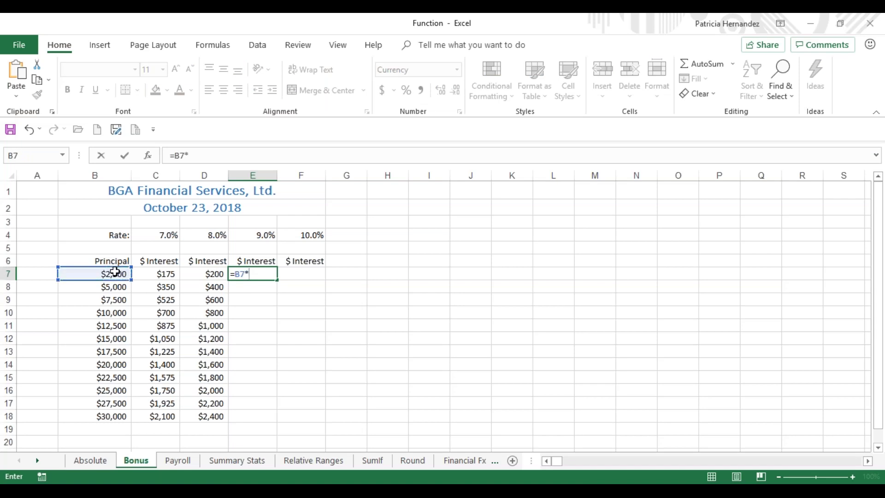
pyautogui.click(244, 237)
pyautogui.press('F4')
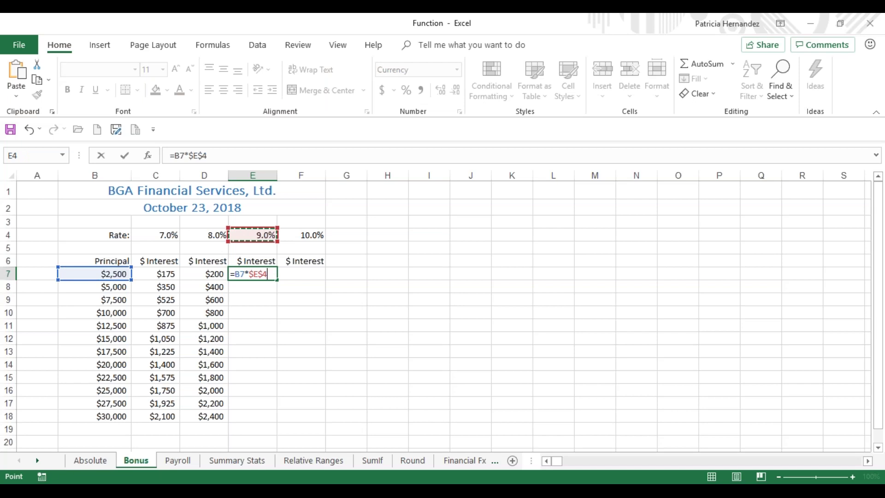
pyautogui.hotkey('ctrl', 'Return')
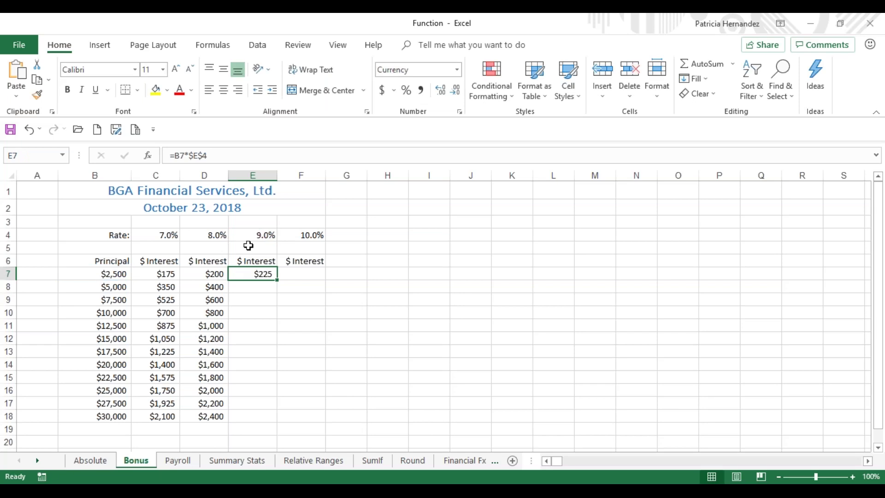
pyautogui.doubleClick(278, 280)
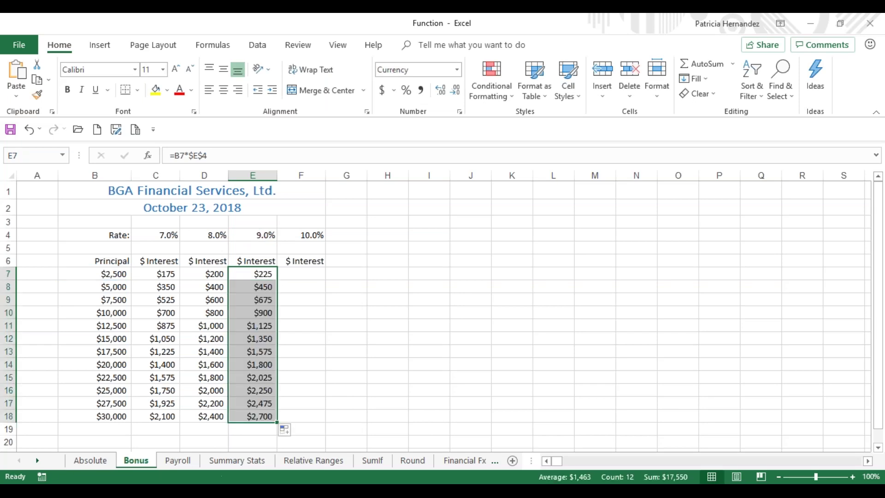
# - Enter =B7*$F$4 in F7 and fill the formula down through F18
pyautogui.click(313, 275)
pyautogui.write('=')
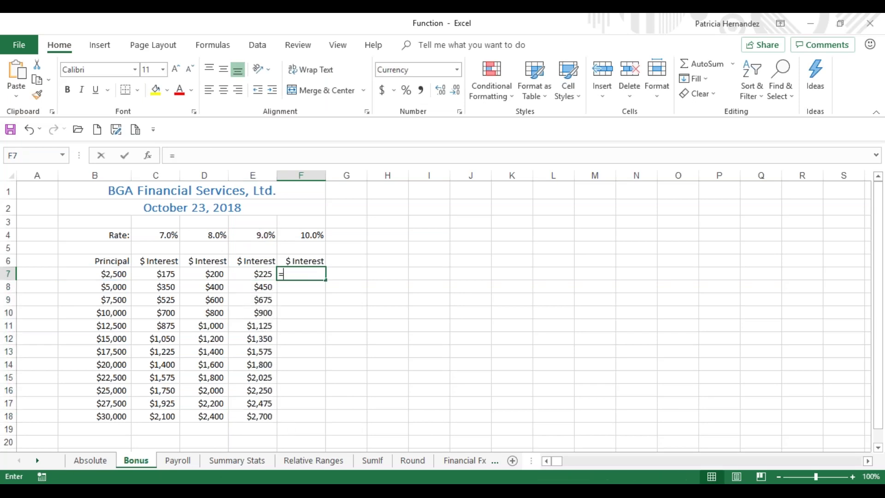
pyautogui.click(114, 272)
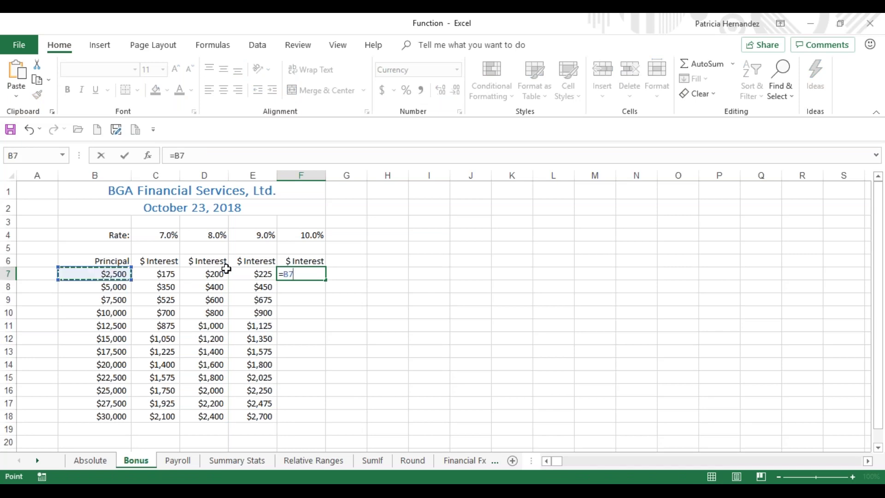
pyautogui.write('*')
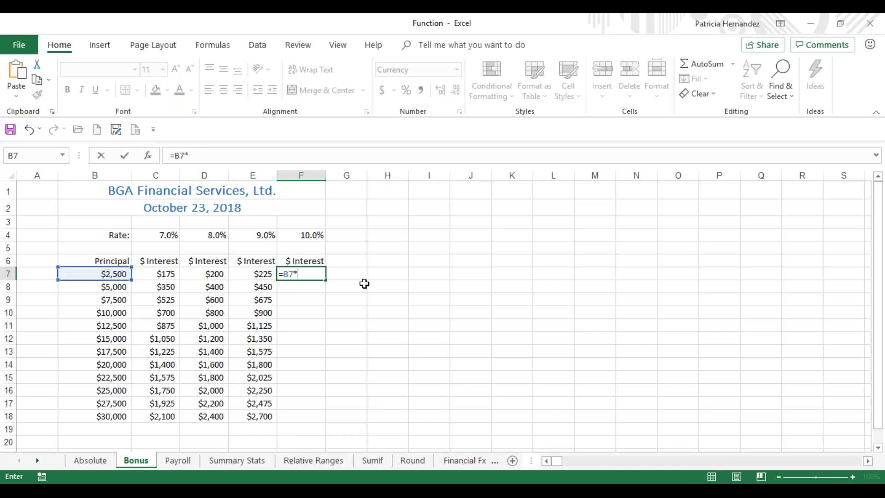
pyautogui.click(303, 236)
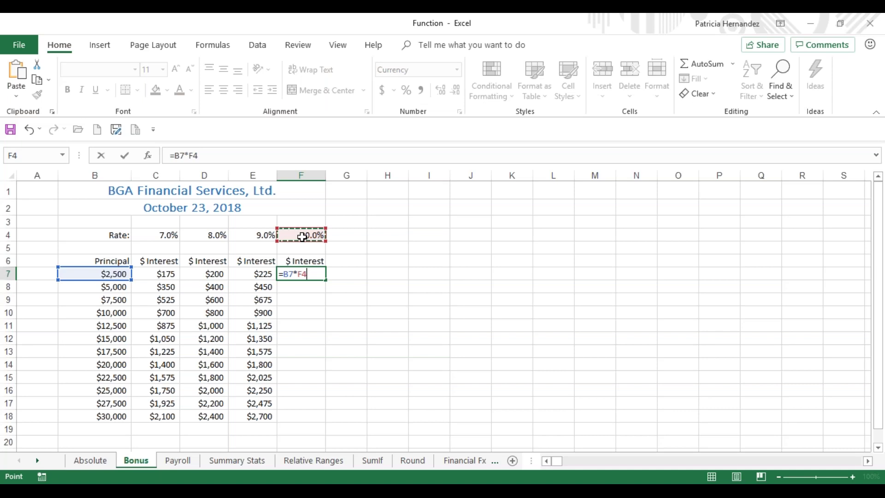
pyautogui.press('F4')
pyautogui.hotkey('ctrl', 'Return')
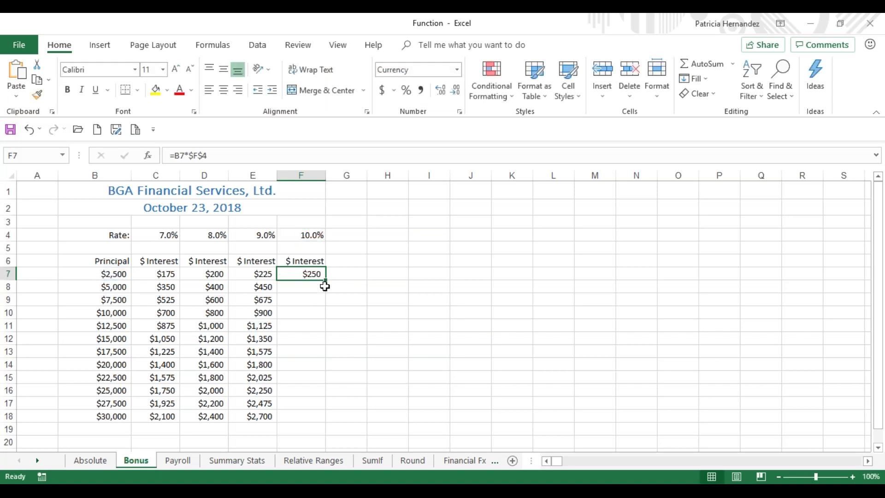
pyautogui.doubleClick(326, 280)
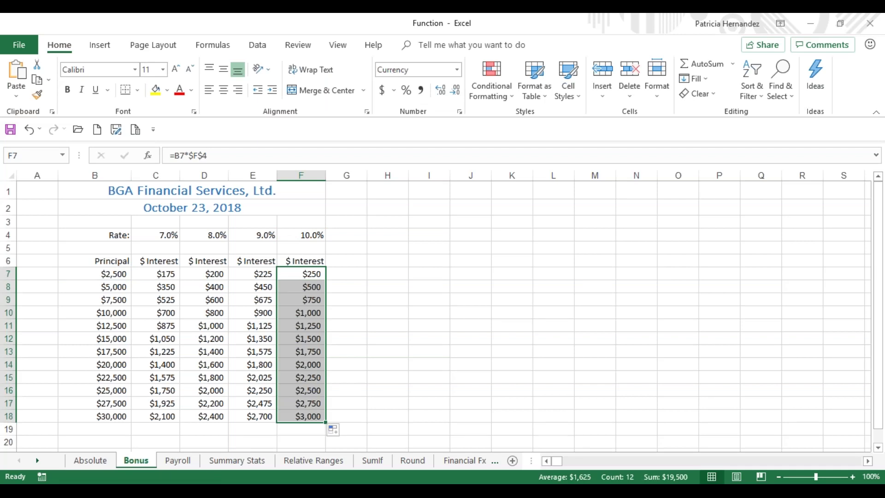
# - On the Payroll sheet, define the workbook-scoped name Salary for the salary values in D6:D20
pyautogui.click(183, 456)
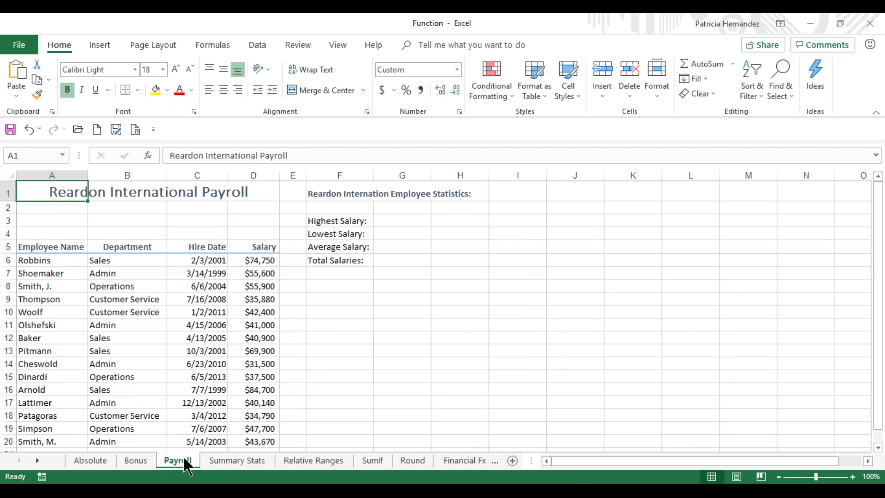
pyautogui.click(265, 261)
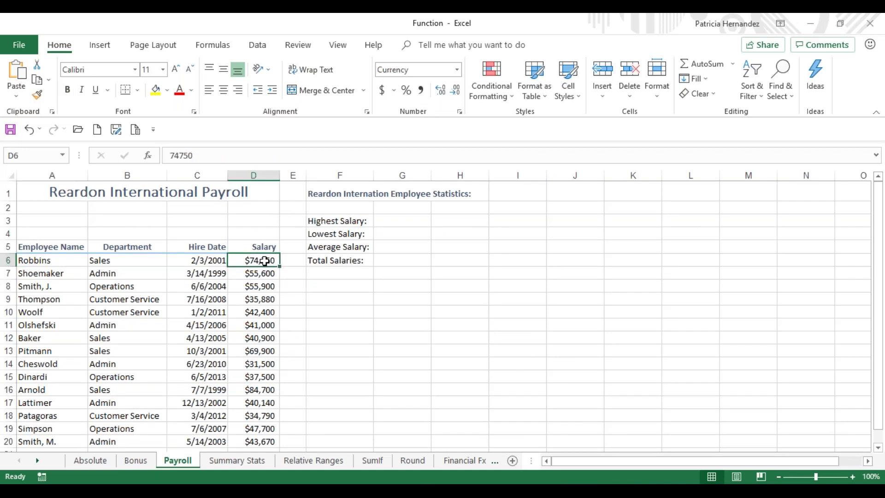
pyautogui.hotkey('ctrl', 'shift', 'Down')
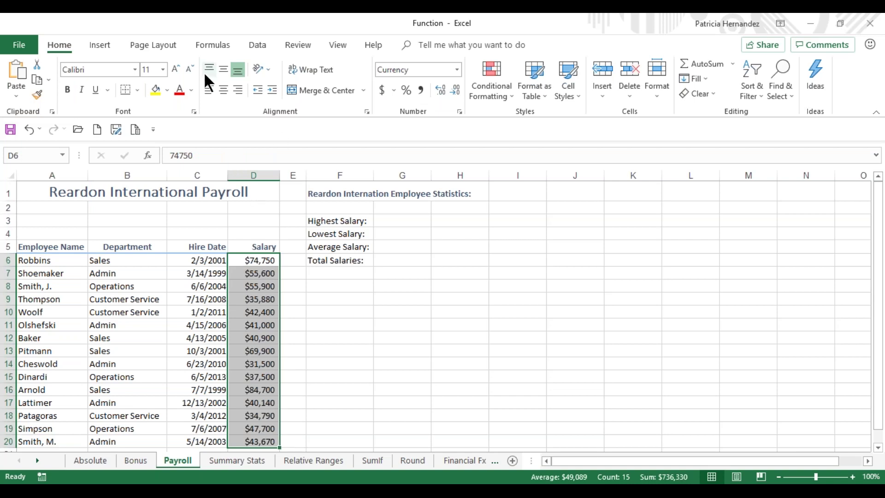
pyautogui.click(215, 46)
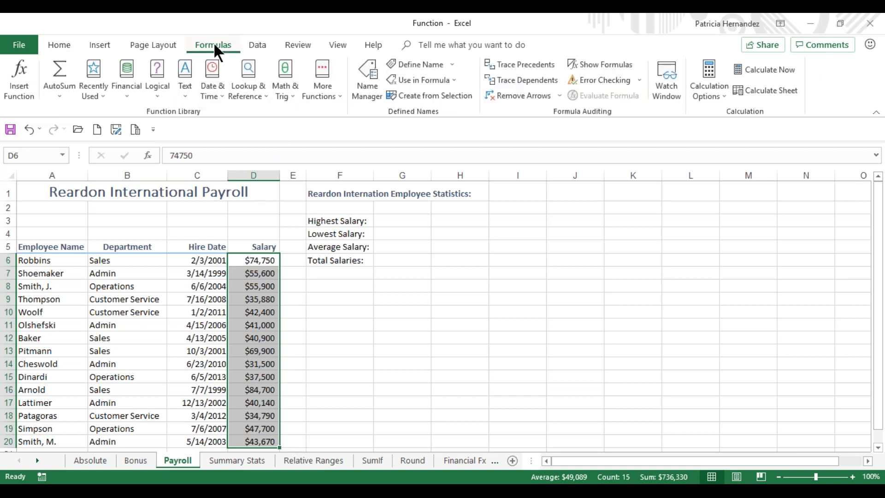
pyautogui.click(416, 64)
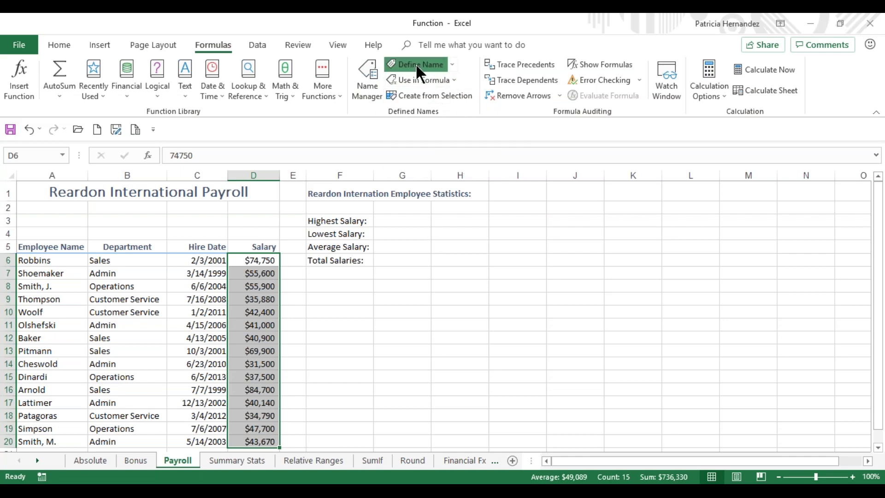
pyautogui.moveTo(145, 248); pyautogui.dragTo(471, 259)
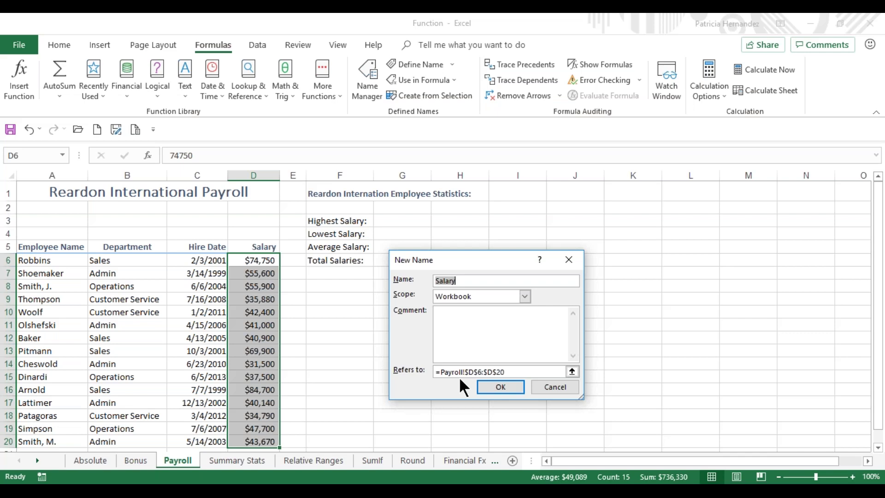
pyautogui.click(506, 392)
# - Jump to the Salary named range from an empty Payroll cell, and again from the Relative Ranges sheet
pyautogui.click(340, 375)
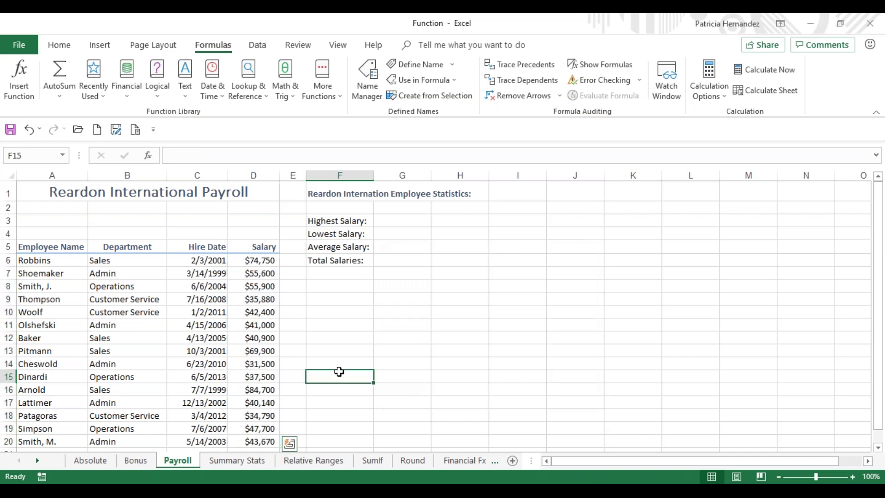
pyautogui.click(65, 155)
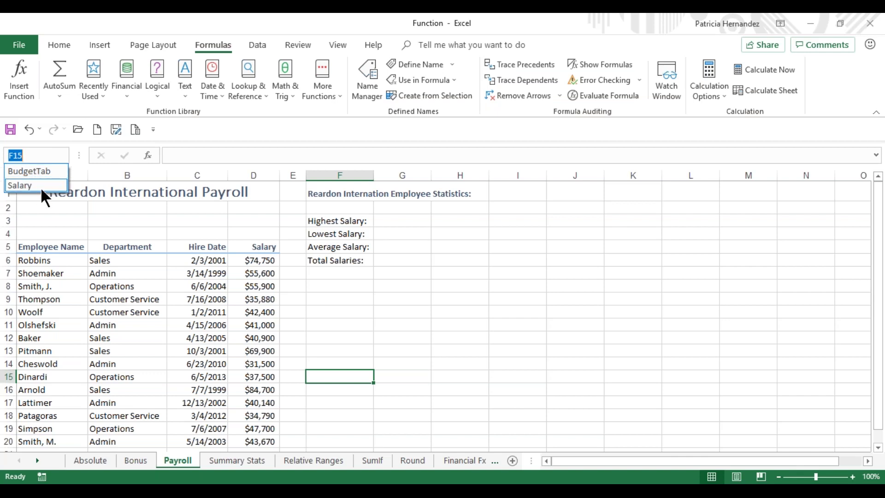
pyautogui.click(40, 186)
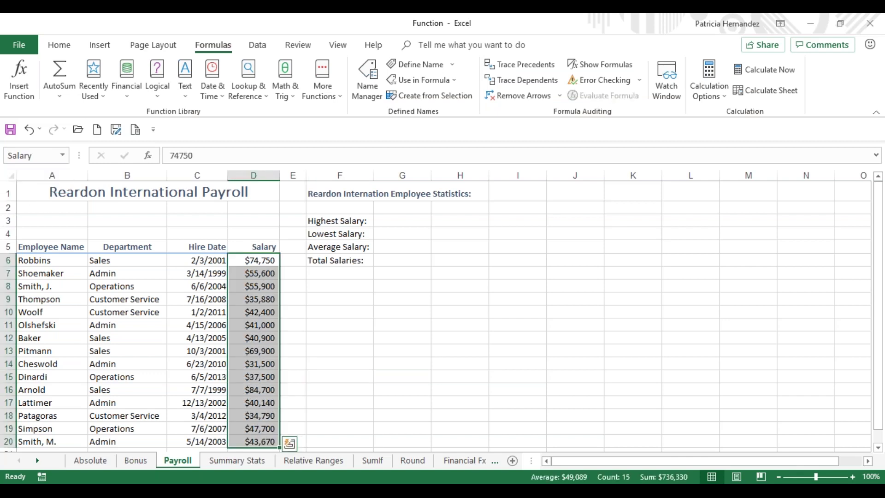
pyautogui.click(311, 463)
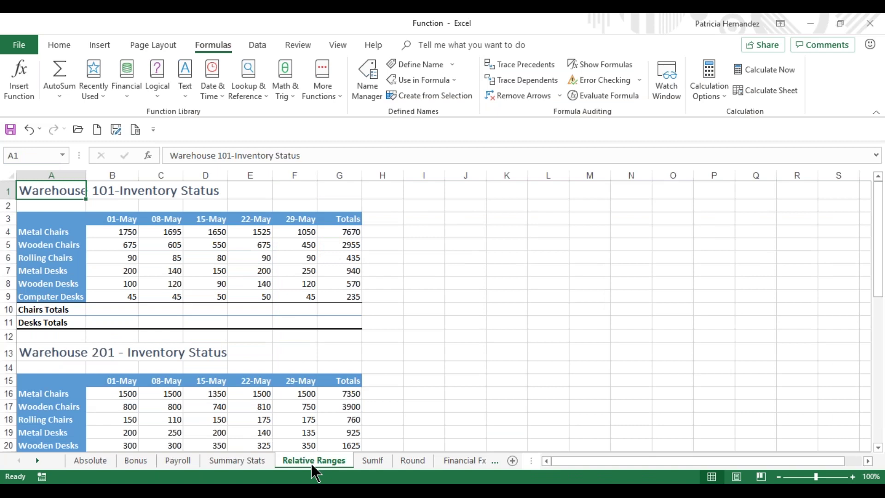
pyautogui.click(65, 154)
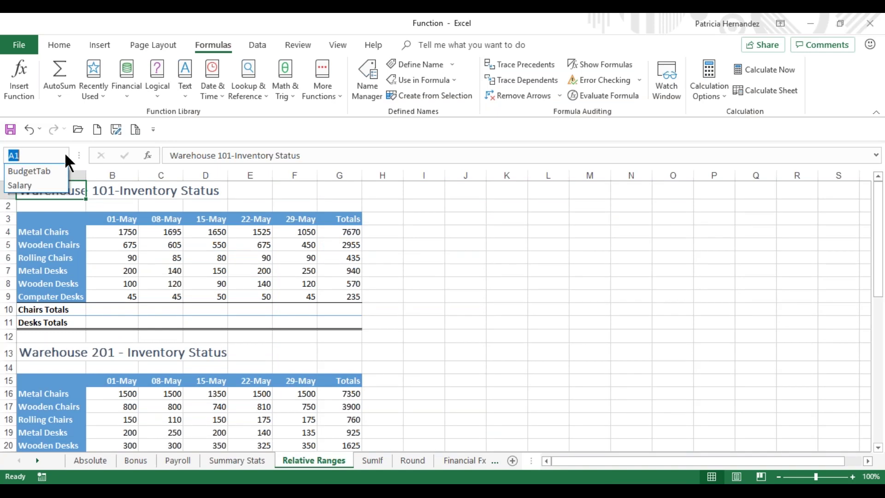
pyautogui.click(48, 186)
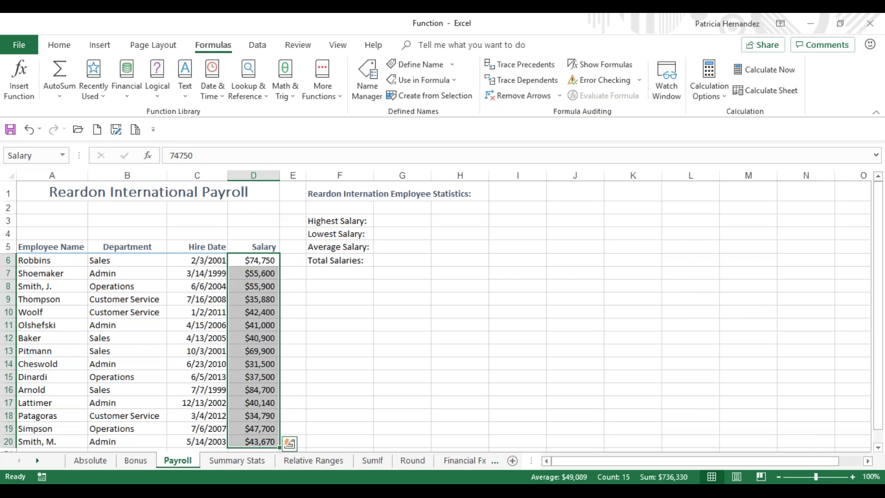
# - Calculate the highest salary in G3 with =MAX(Salary), using the Salary named range
pyautogui.click(402, 221)
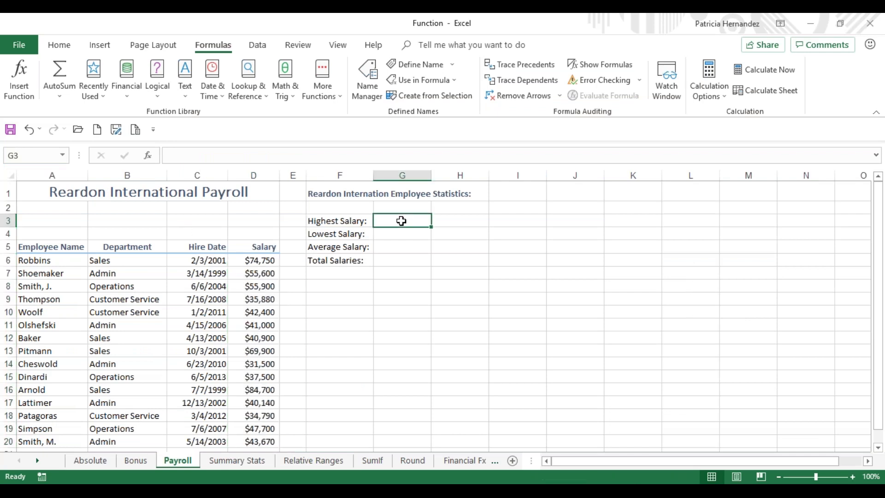
pyautogui.write('=max')
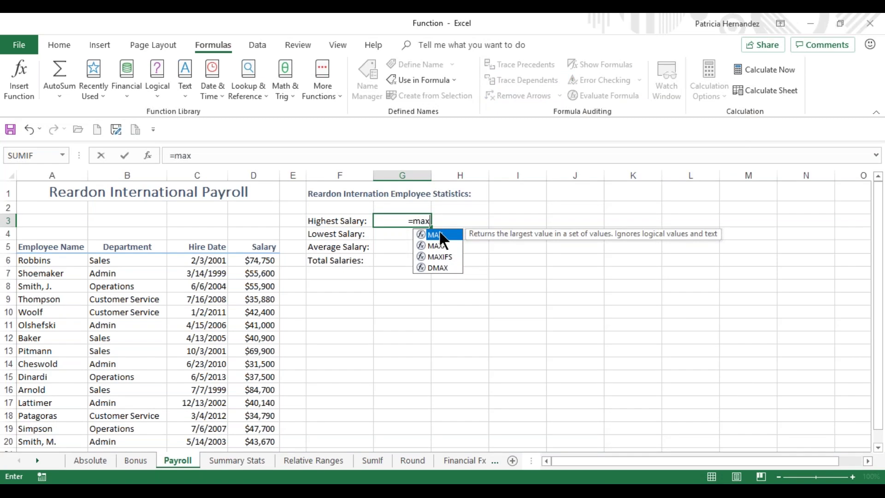
pyautogui.press('Tab')
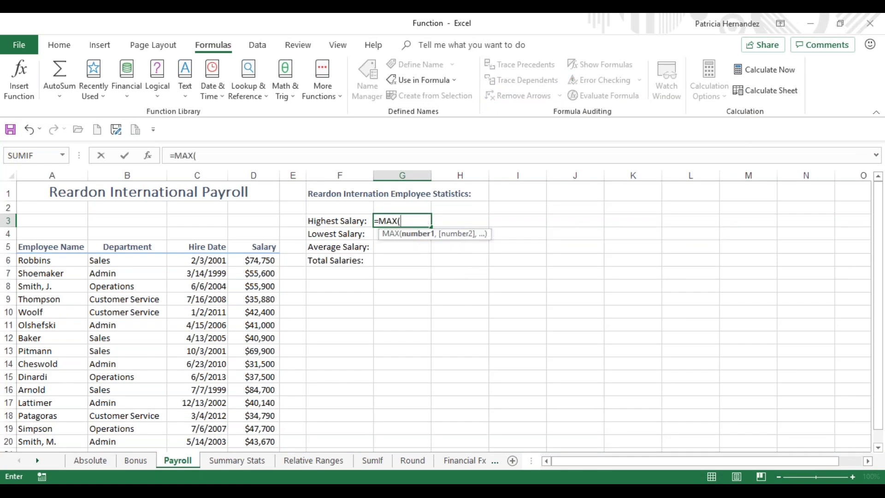
pyautogui.write('sa')
pyautogui.doubleClick(424, 245)
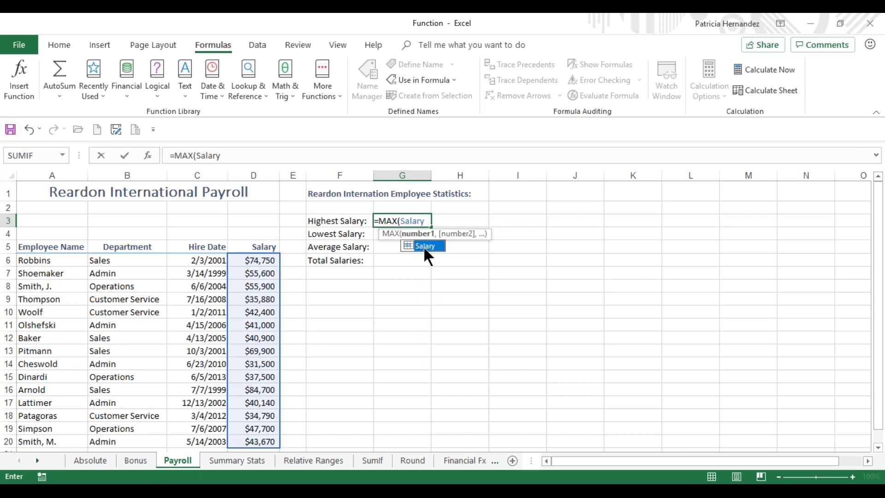
pyautogui.press('Return')
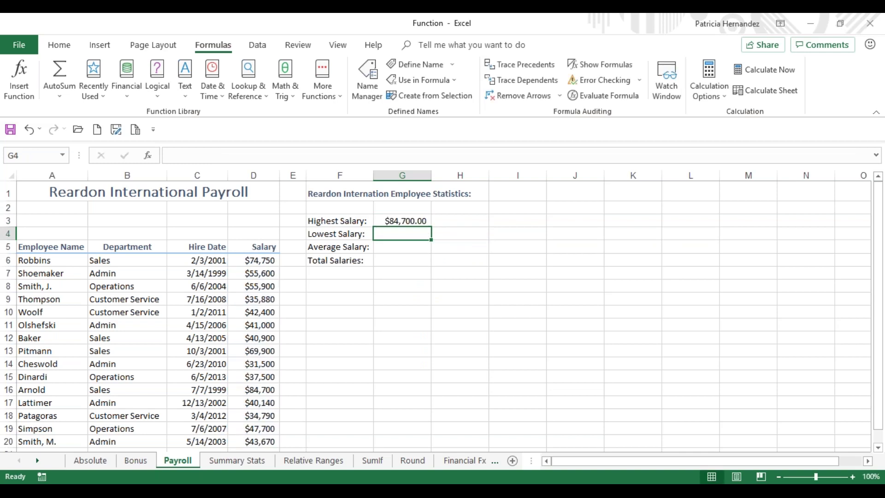
# - Calculate the lowest salary in G4 with =MIN(Salary), using the Salary named range
pyautogui.write('=')
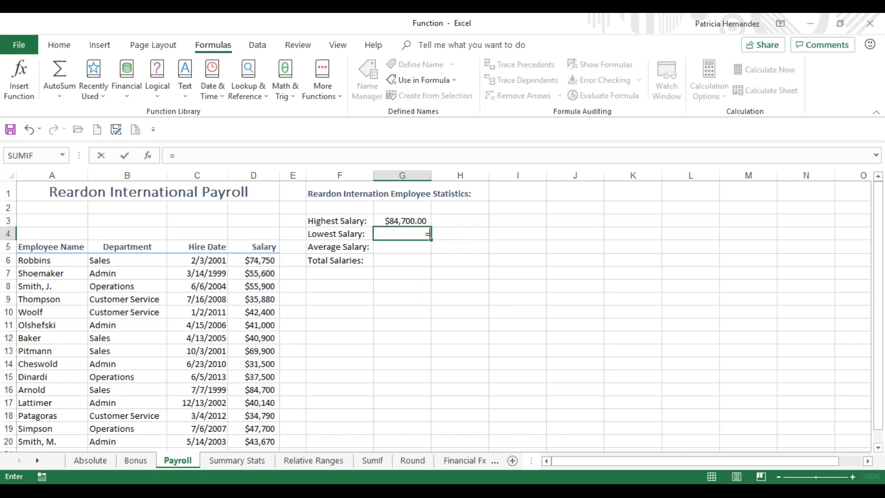
pyautogui.write('min')
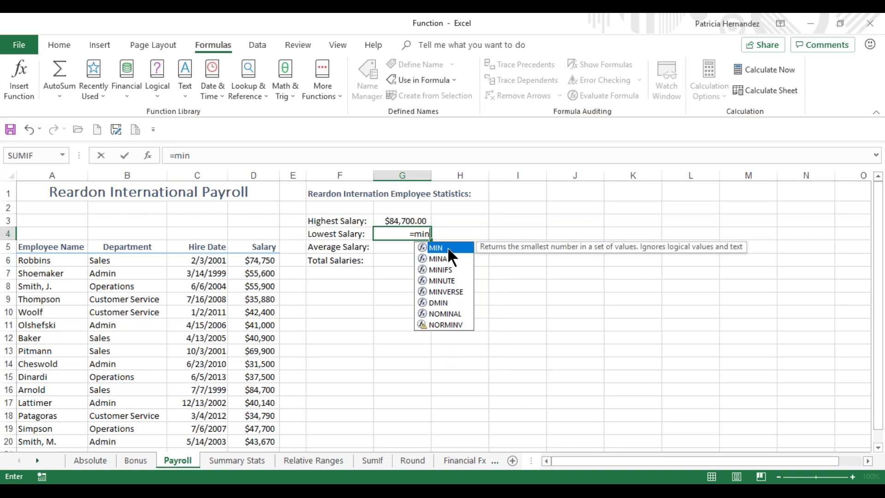
pyautogui.press('Tab')
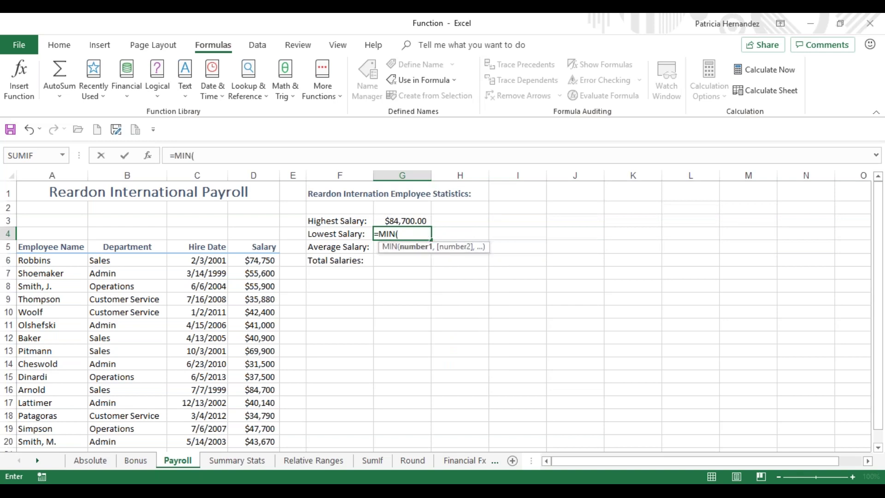
pyautogui.write('sa')
pyautogui.doubleClick(420, 259)
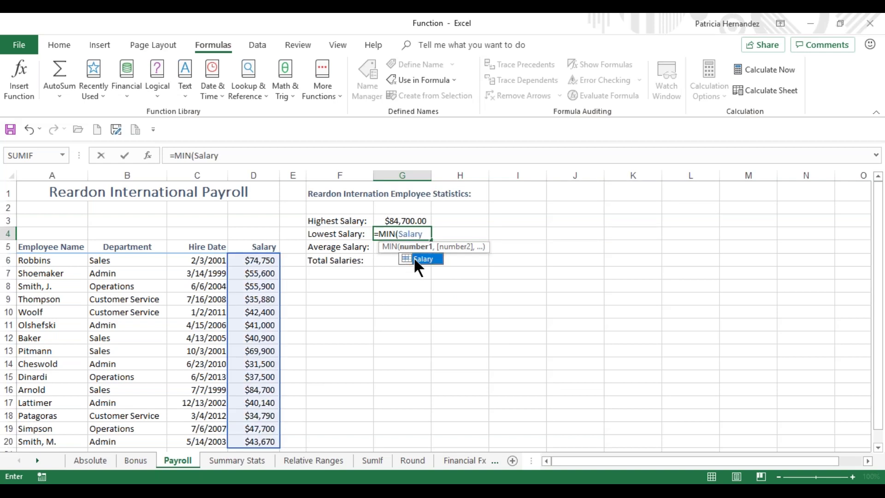
pyautogui.press('Return')
# - Calculate the average salary in G5 with =AVERAGE(Salary), inserting Salary from the list of defined names
pyautogui.write('=av')
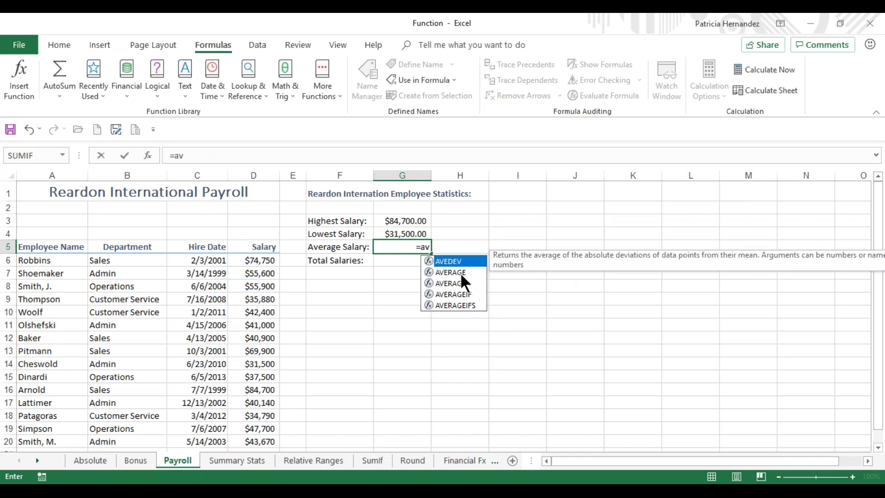
pyautogui.doubleClick(461, 273)
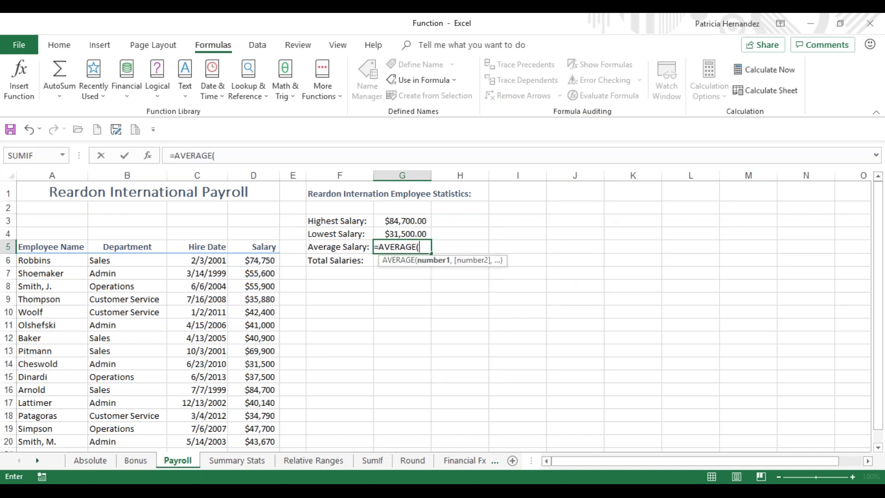
pyautogui.press('F3')
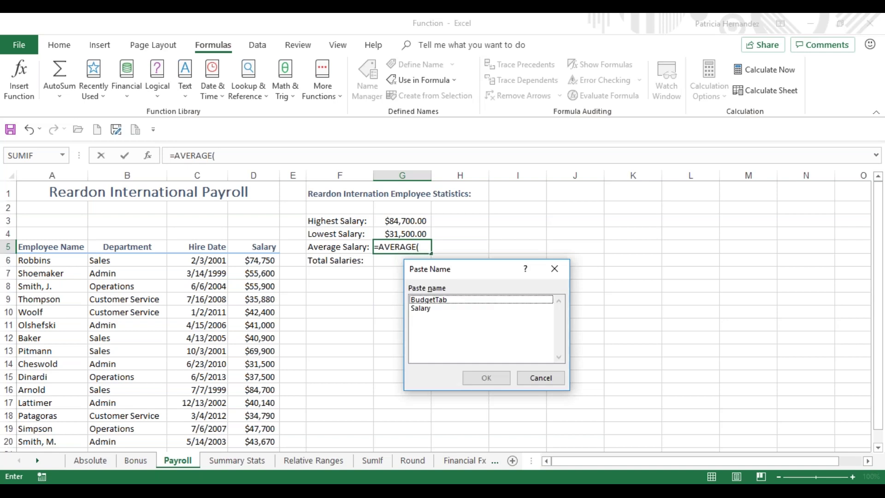
pyautogui.click(421, 306)
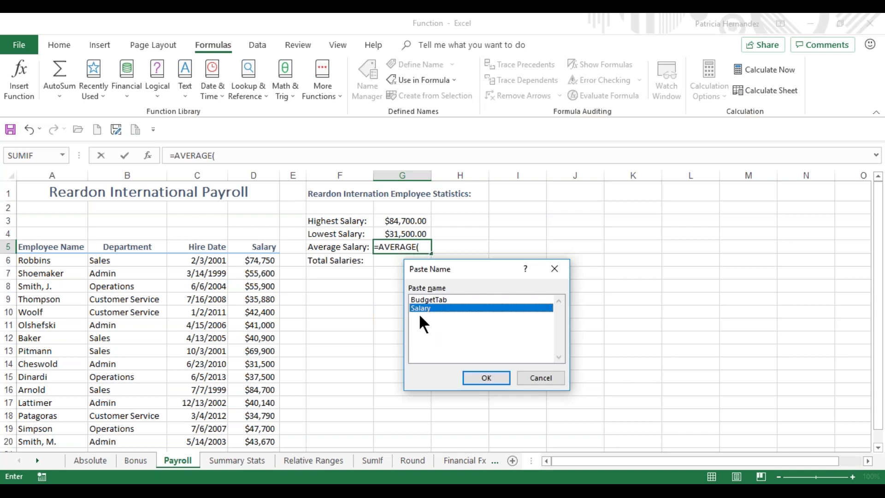
pyautogui.click(485, 379)
pyautogui.press('Return')
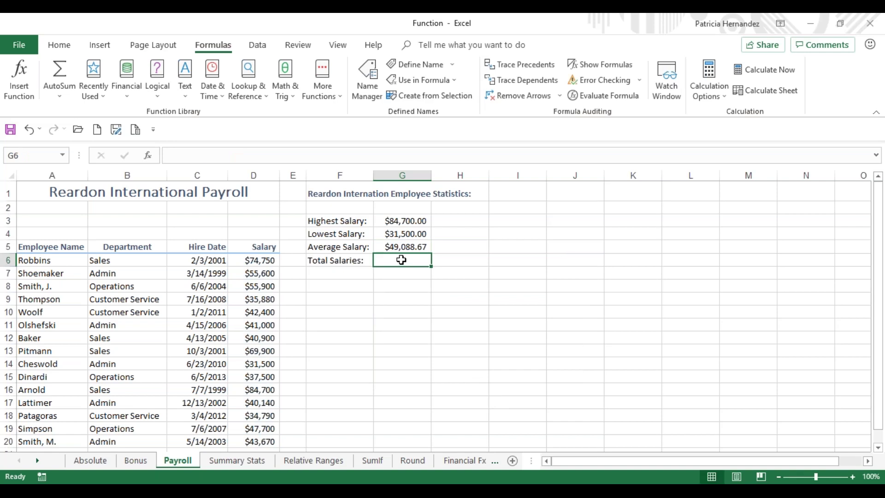
# - Calculate the total salaries in G6 with =SUM(Salary), inserting Salary from the list of defined names
pyautogui.write('=sum')
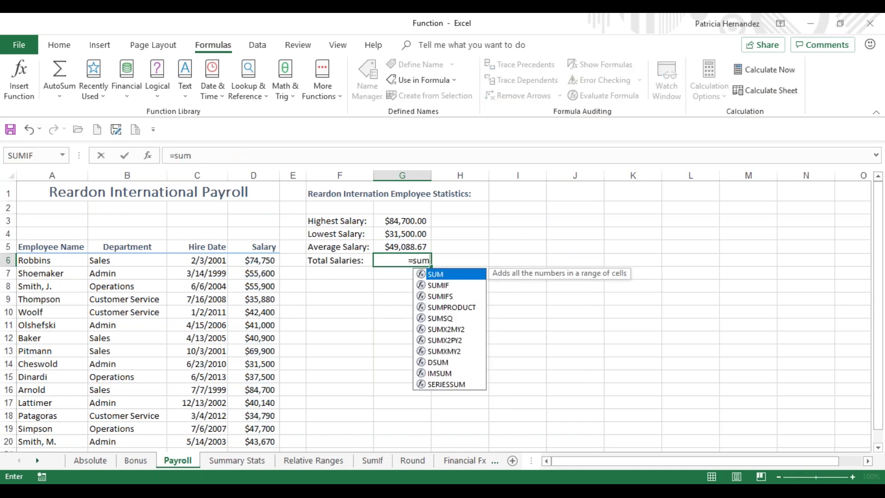
pyautogui.write('(')
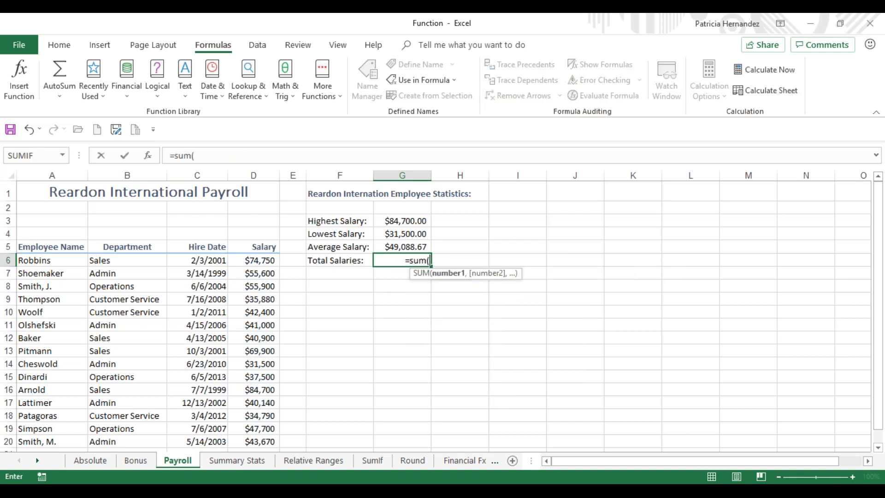
pyautogui.press('F3')
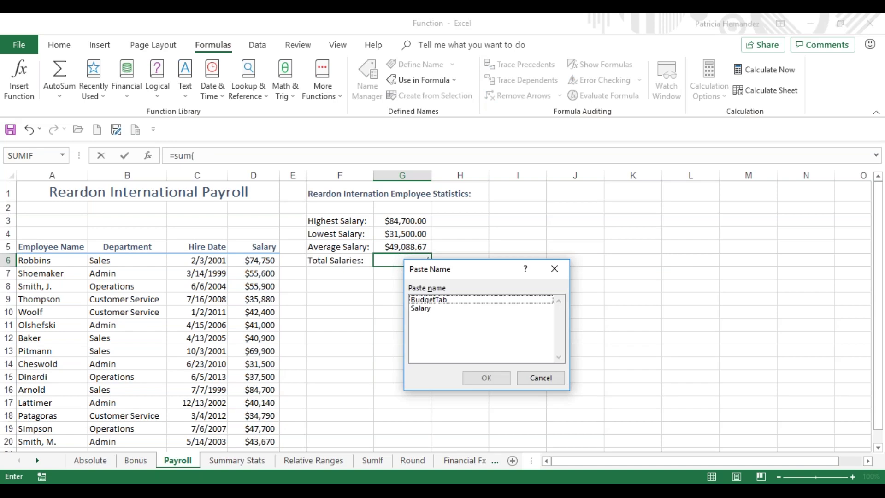
pyautogui.click(420, 308)
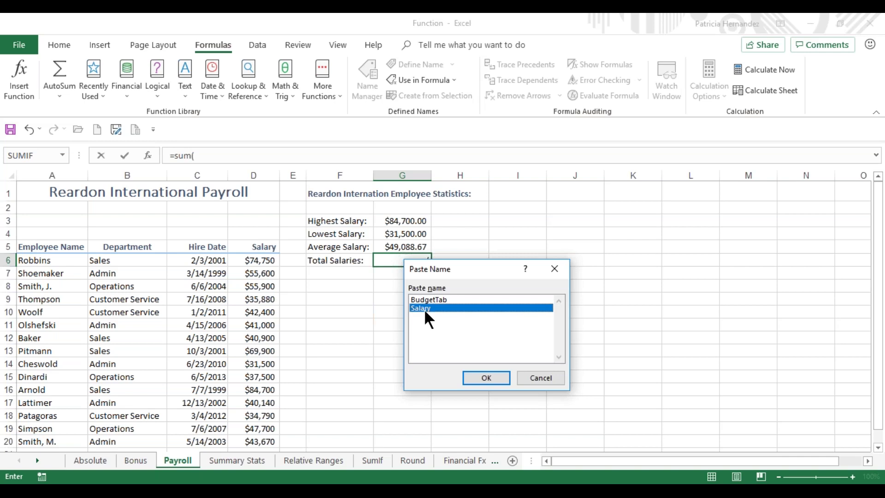
pyautogui.click(487, 378)
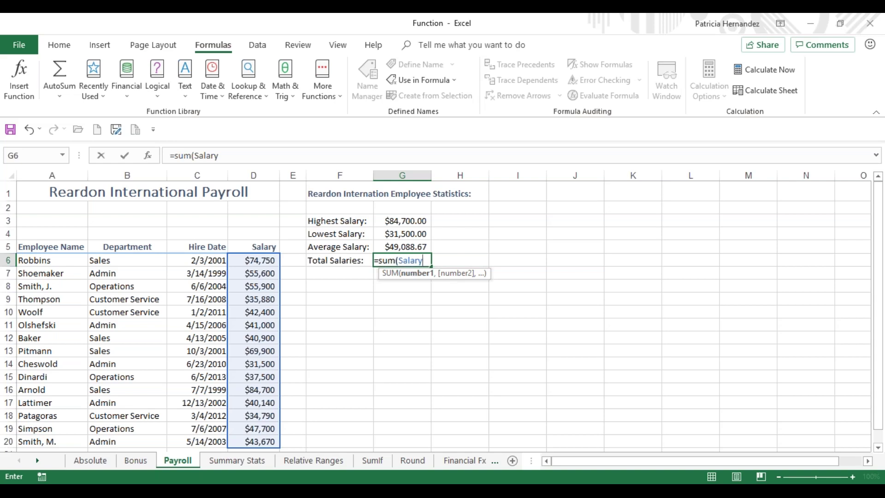
pyautogui.write(')')
pyautogui.press('Return')
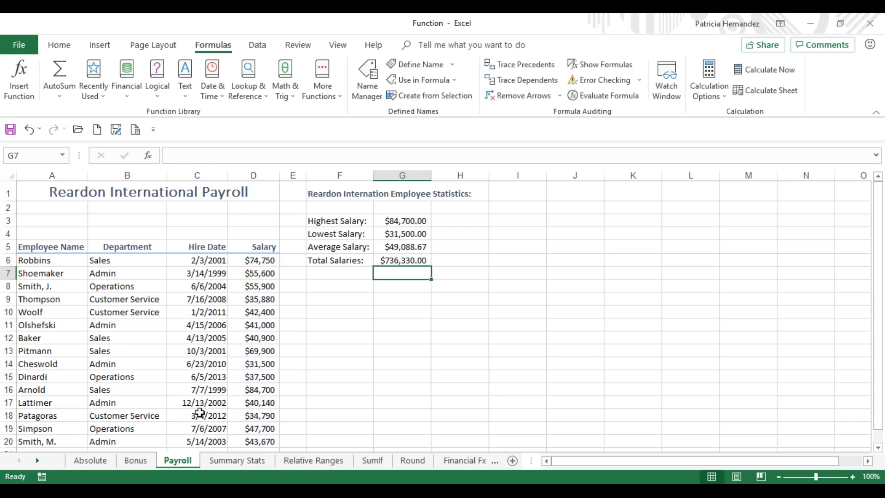
# - Start a new payroll record in row 21 with the employee's name in A21 and the department IT in B21
pyautogui.press('Down')
pyautogui.press('Down')
pyautogui.press('Down')
pyautogui.press('Down')
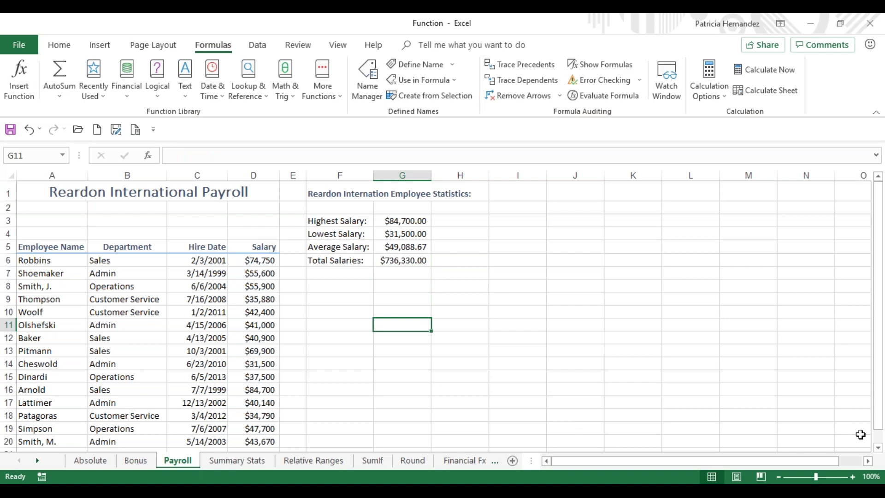
pyautogui.click(878, 448)
pyautogui.click(877, 448)
pyautogui.click(878, 448)
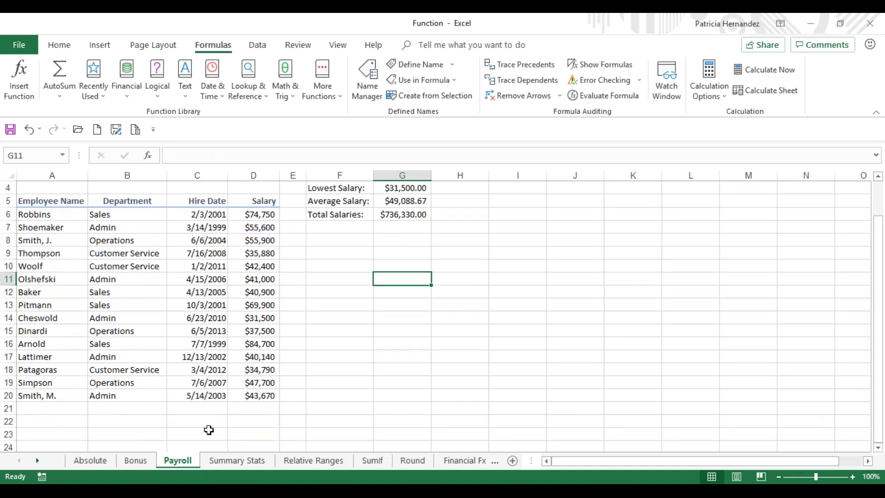
pyautogui.click(32, 410)
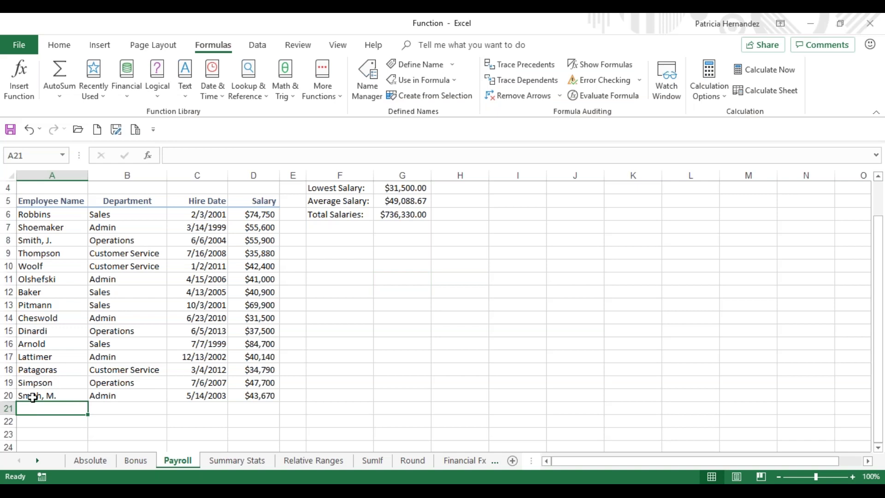
pyautogui.write('Smith, M.')
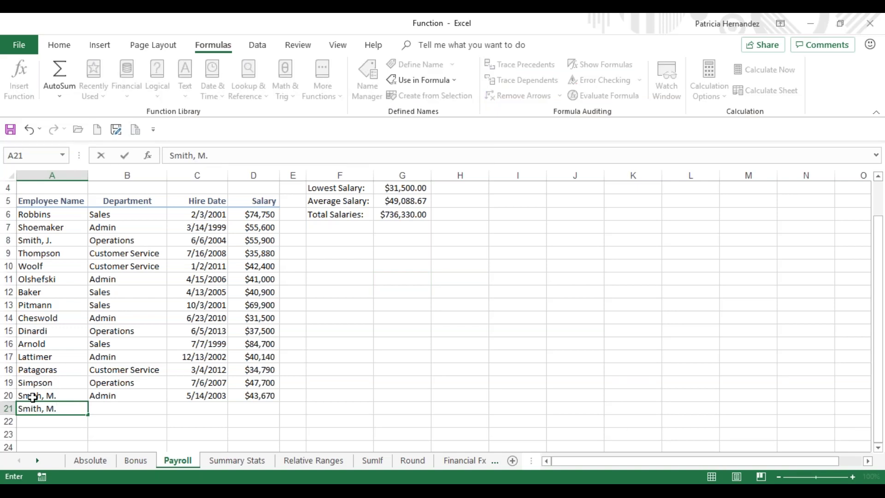
pyautogui.press('Tab')
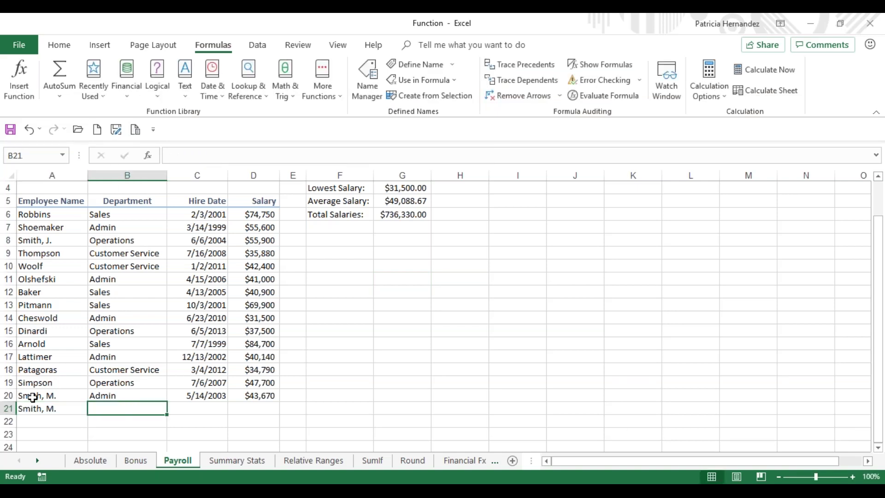
pyautogui.write('IT')
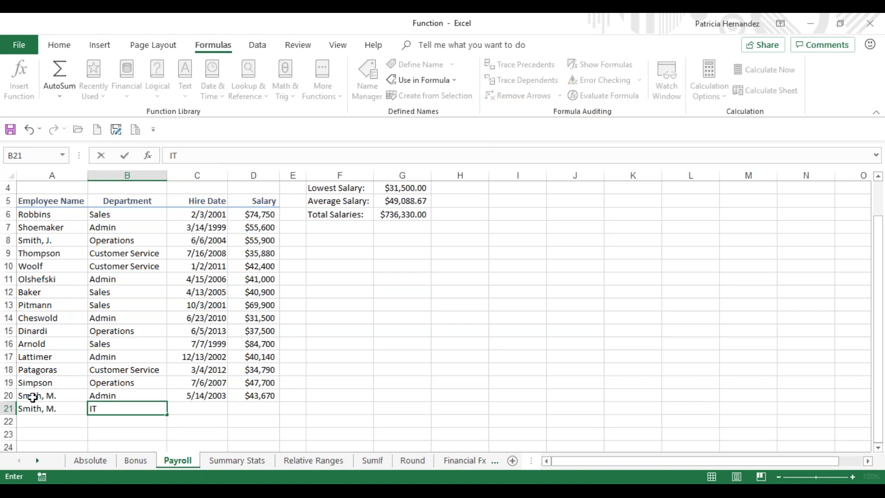
pyautogui.press('Tab')
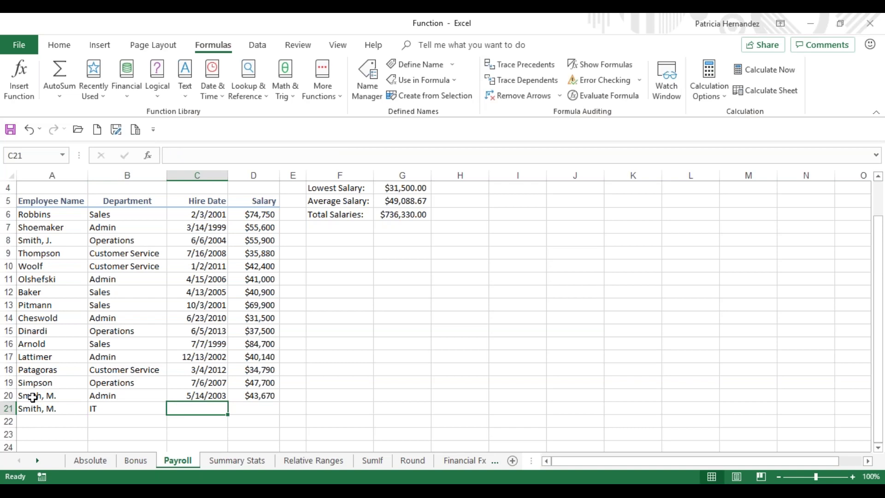
# - Complete the row 21 record with the current date 10/23/2018 as hire date and a salary of 75,000
pyautogui.hotkey('ctrl', ';')
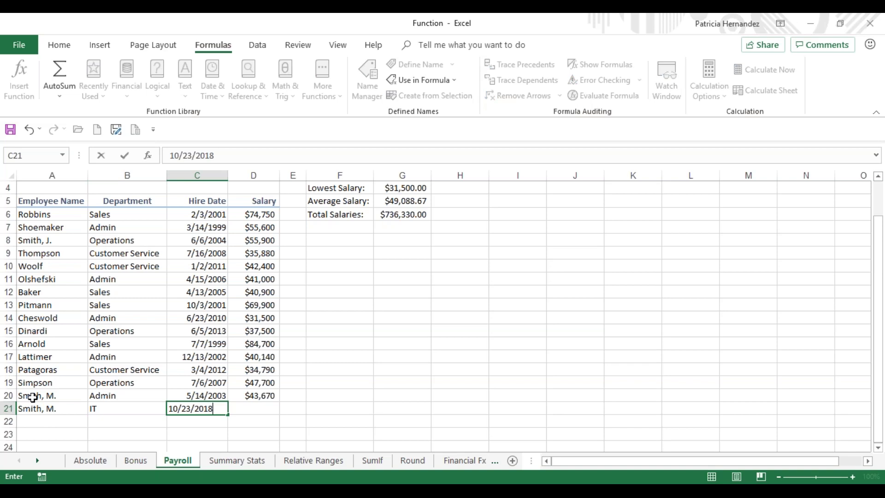
pyautogui.press('Tab')
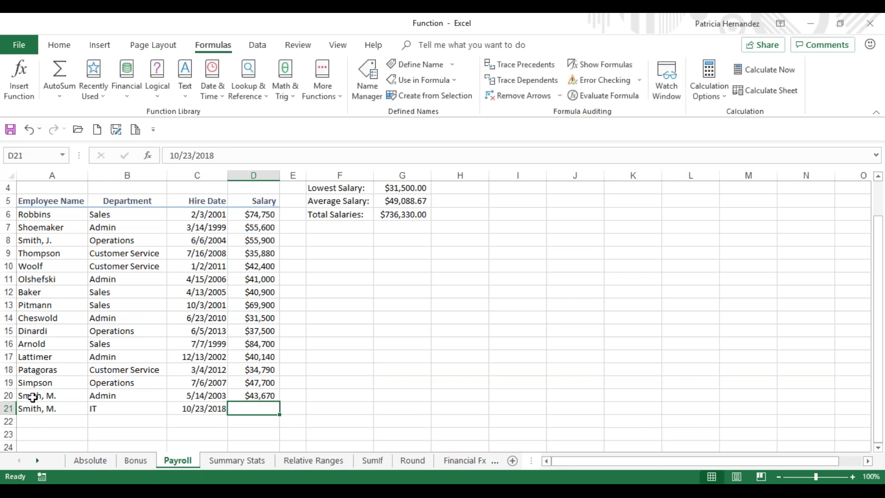
pyautogui.write('75')
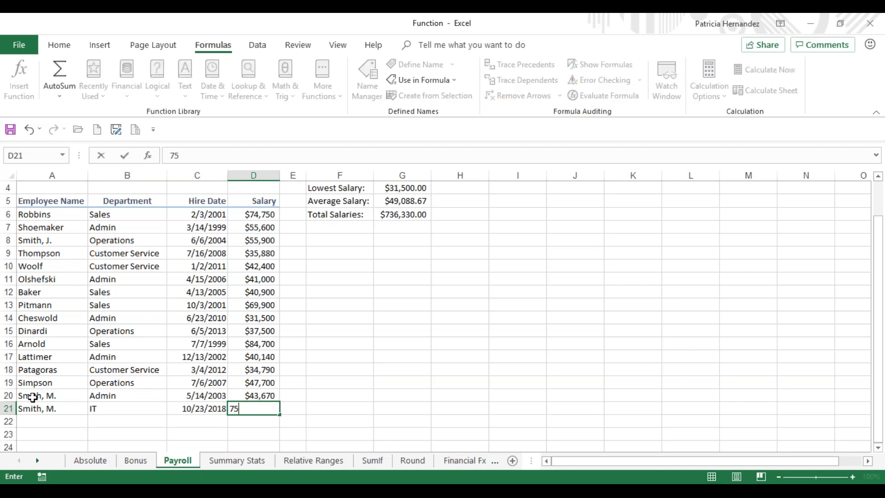
pyautogui.write(',000')
pyautogui.press('Return')
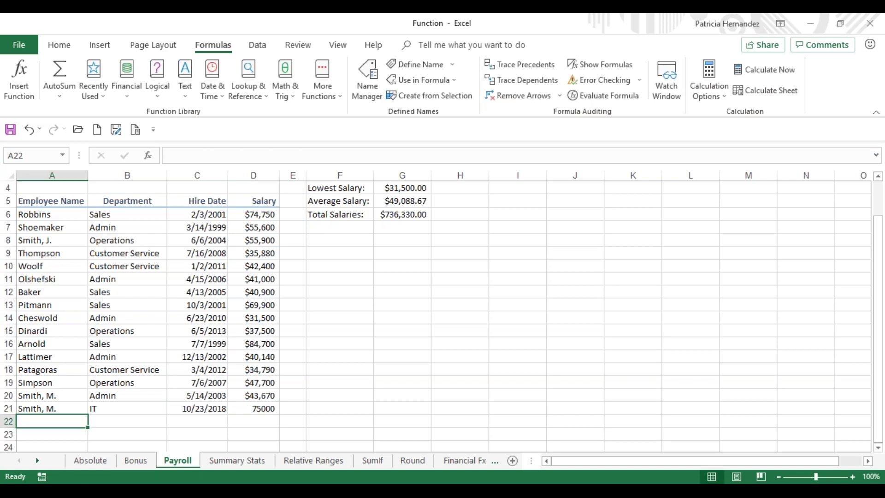
# - Correct the first initial of the new employee's name in A21 to P
pyautogui.click(50, 411)
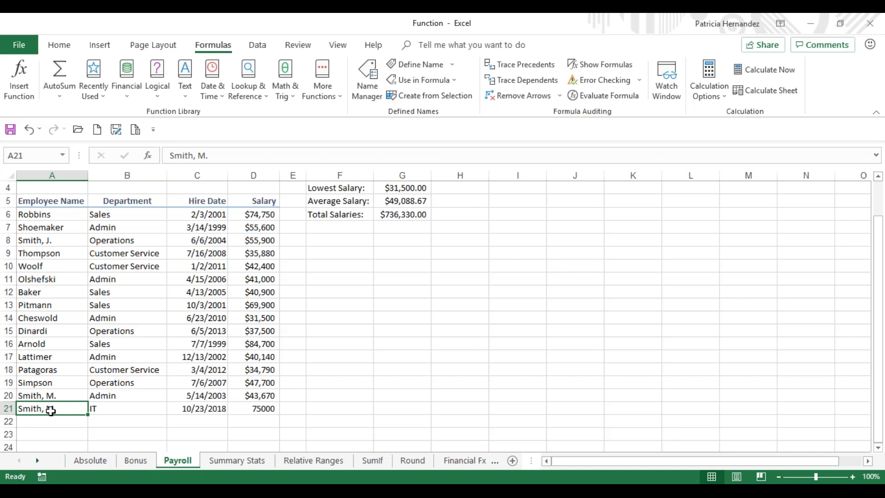
pyautogui.doubleClick(50, 411)
pyautogui.press('BackSpace')
pyautogui.press('BackSpace')
pyautogui.write('P.')
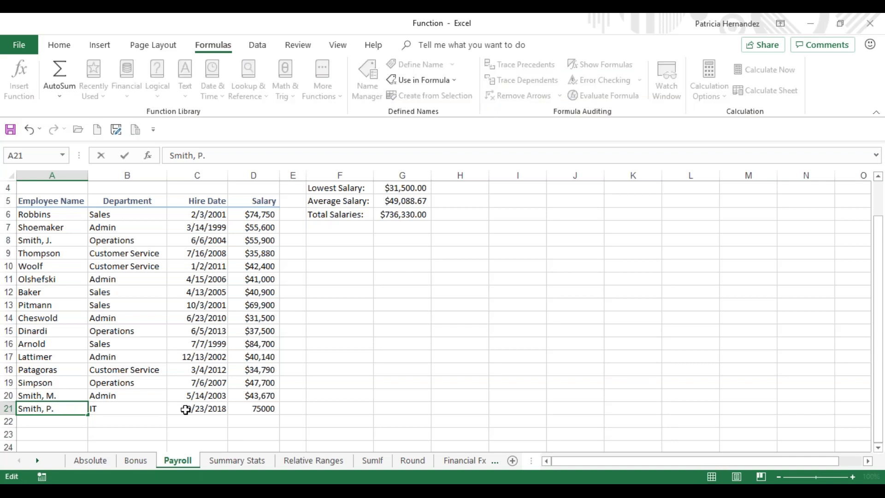
pyautogui.click(256, 408)
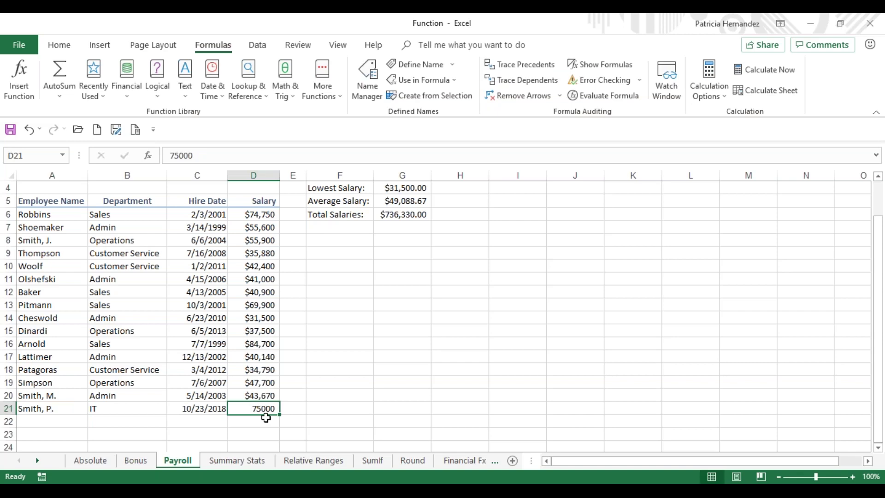
# - Copy the currency formatting from the salary in D20 to D21 with Format Painter
pyautogui.click(267, 395)
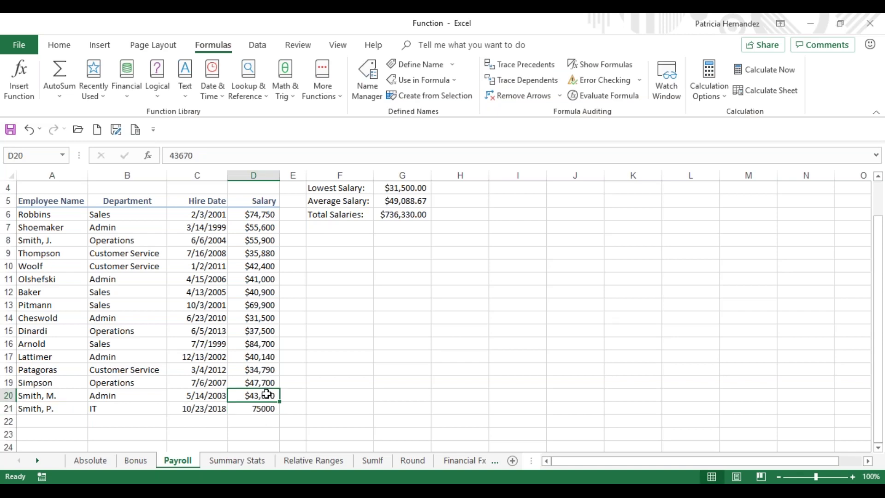
pyautogui.click(54, 42)
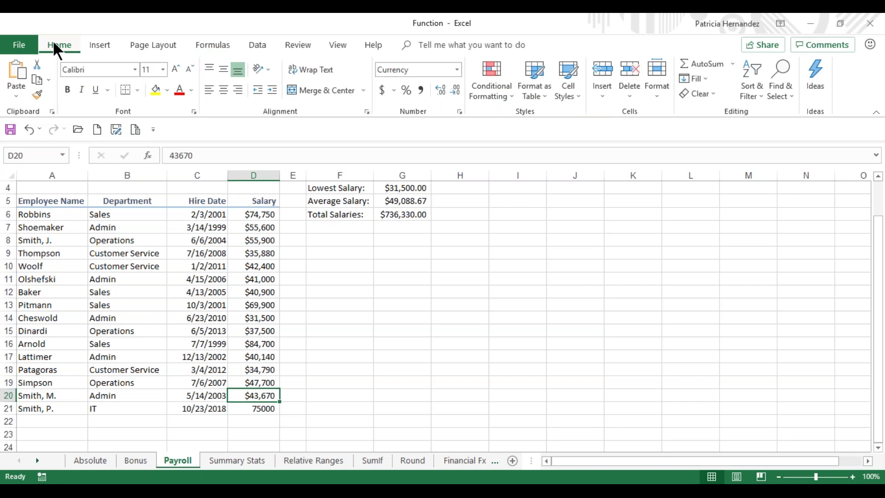
pyautogui.click(36, 95)
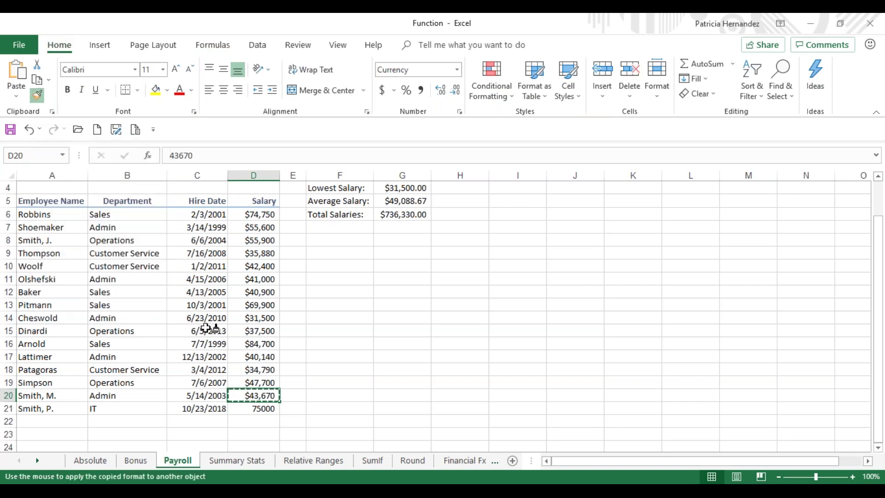
pyautogui.click(270, 405)
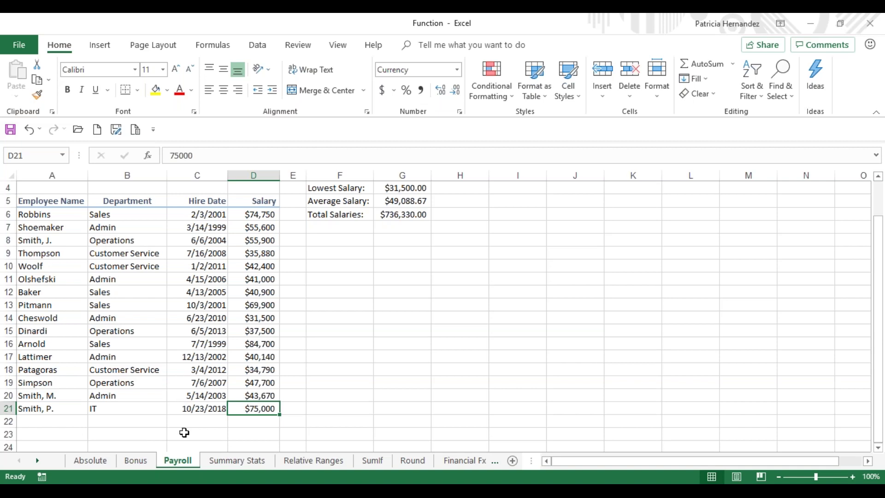
# - Select the Salary named range to check which cells it covers and whether it includes the new record
pyautogui.click(62, 154)
pyautogui.click(38, 183)
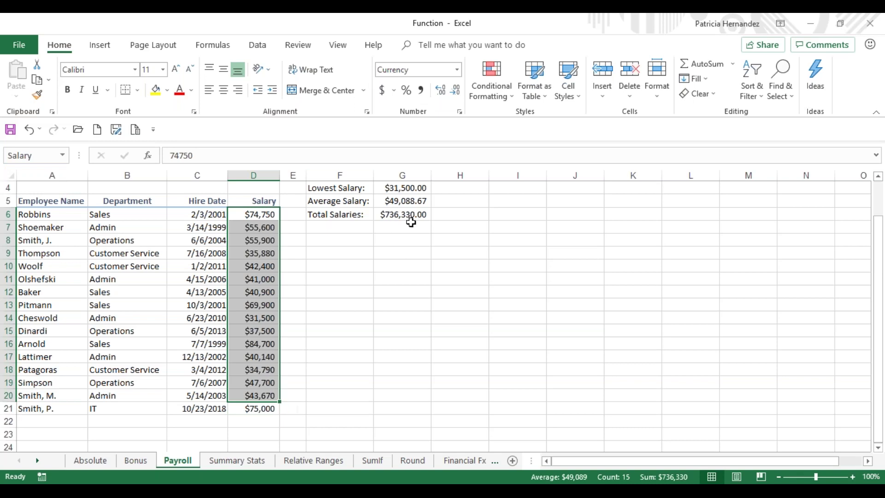
pyautogui.click(869, 44)
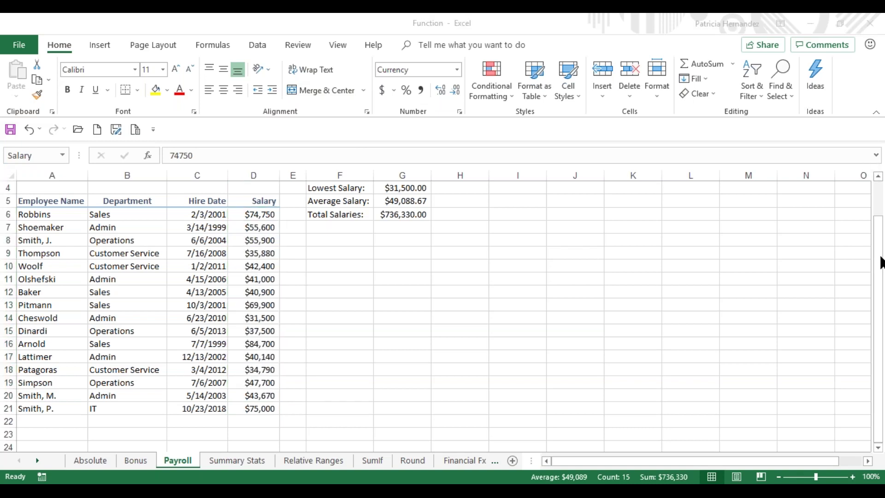
pyautogui.click(879, 177)
pyautogui.click(881, 178)
pyautogui.click(880, 179)
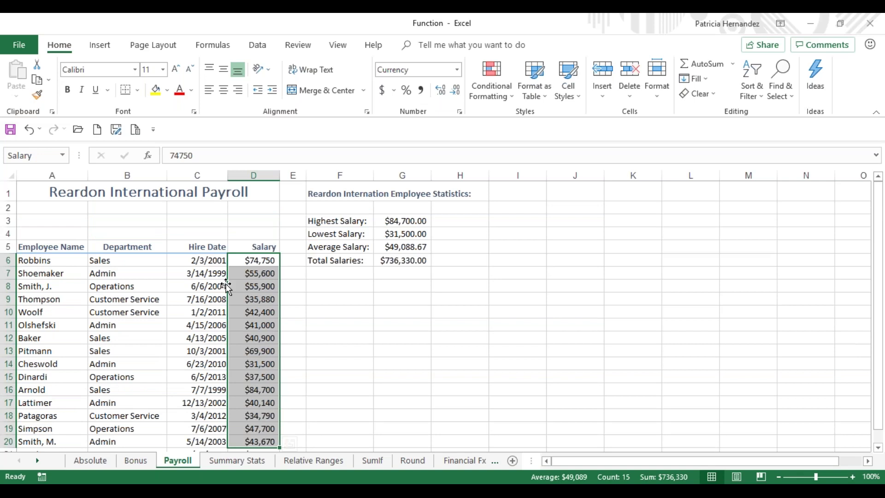
# - Extend the Salary named range to =Payroll!$D$6:$D$21 in the Name Manager
pyautogui.click(178, 298)
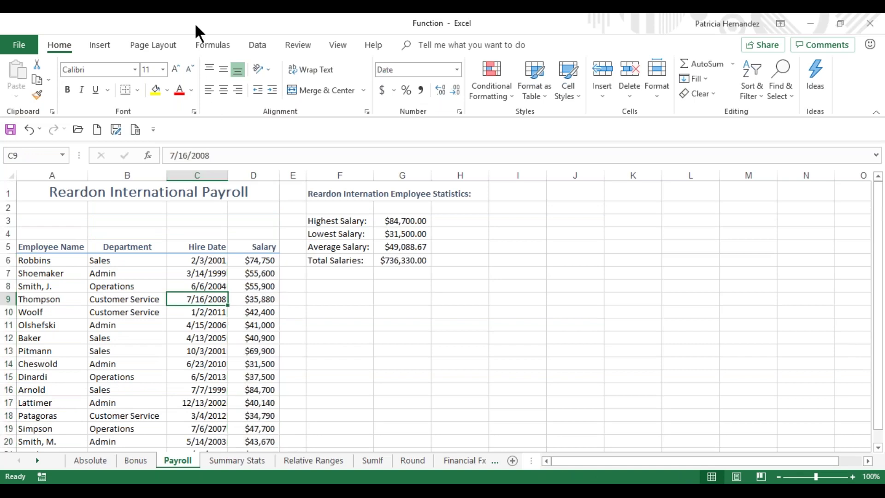
pyautogui.click(213, 44)
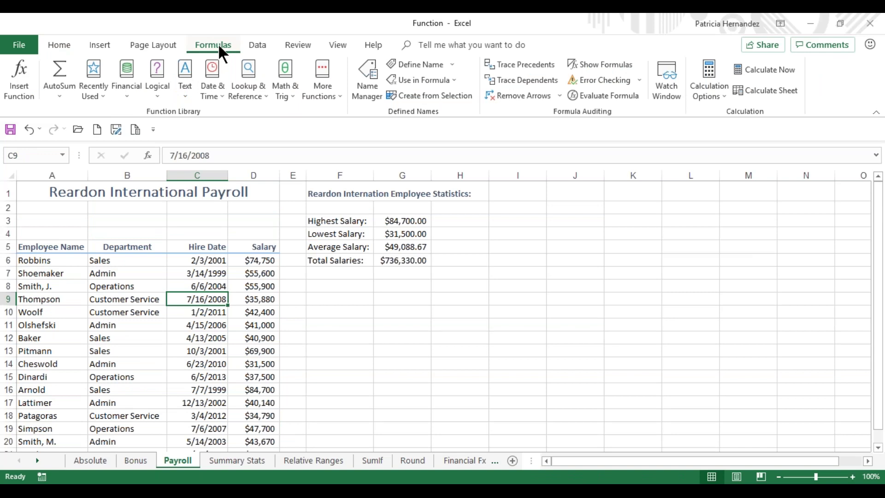
pyautogui.click(371, 85)
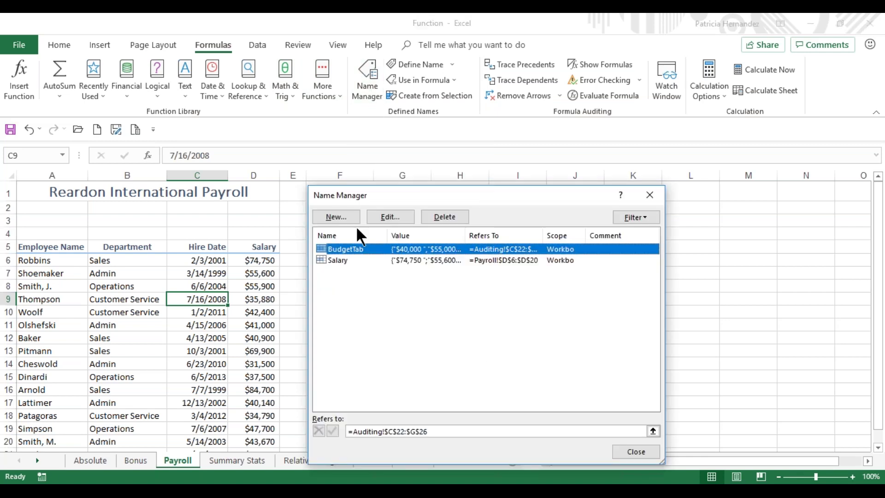
pyautogui.click(337, 261)
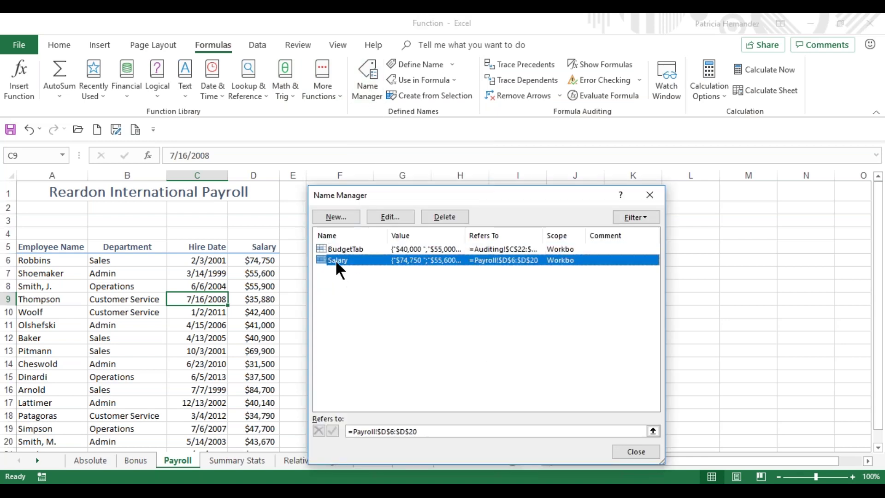
pyautogui.click(425, 432)
pyautogui.press('BackSpace')
pyautogui.write('1')
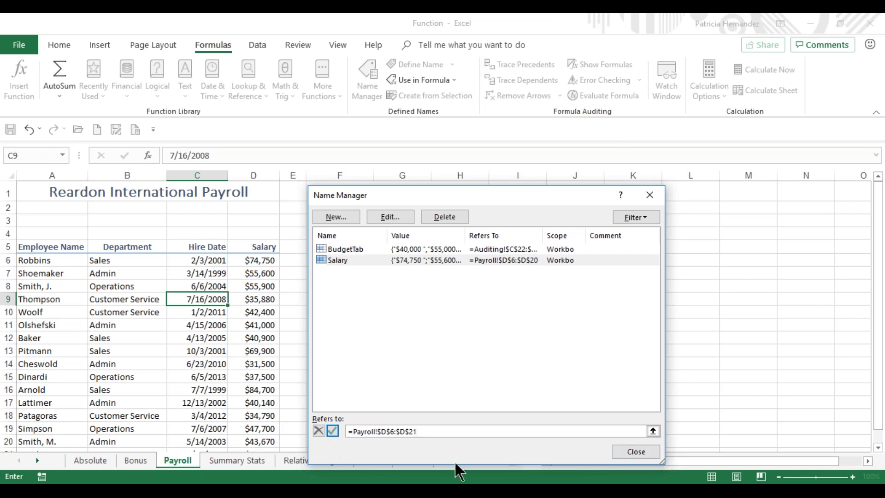
pyautogui.click(333, 430)
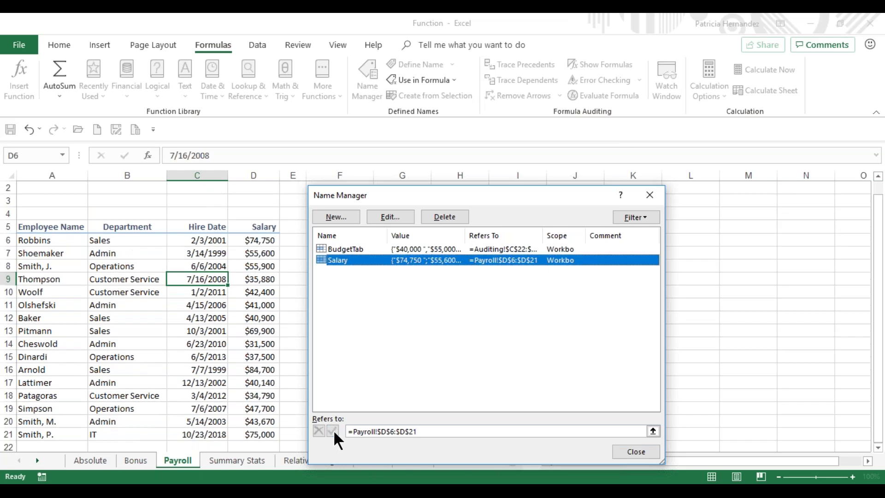
pyautogui.click(649, 454)
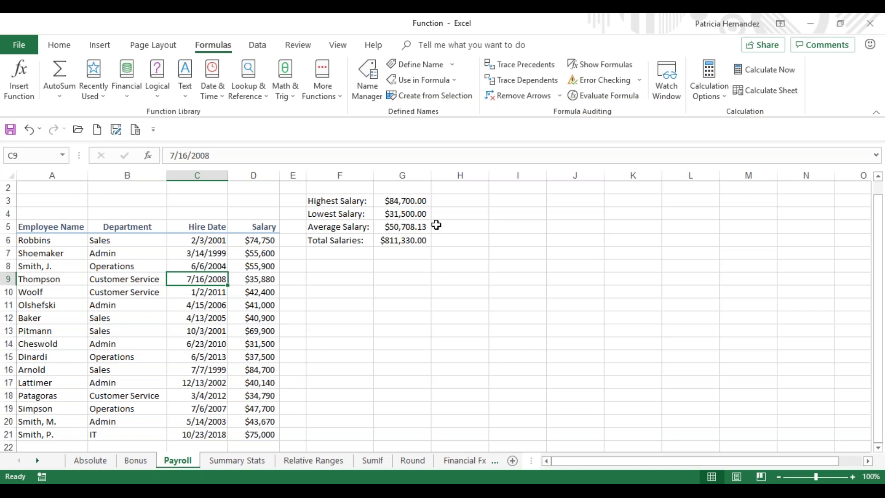
# - Review the salary statistics formulas in G3:G6 and check the cells covered by the Salary named range
pyautogui.click(402, 201)
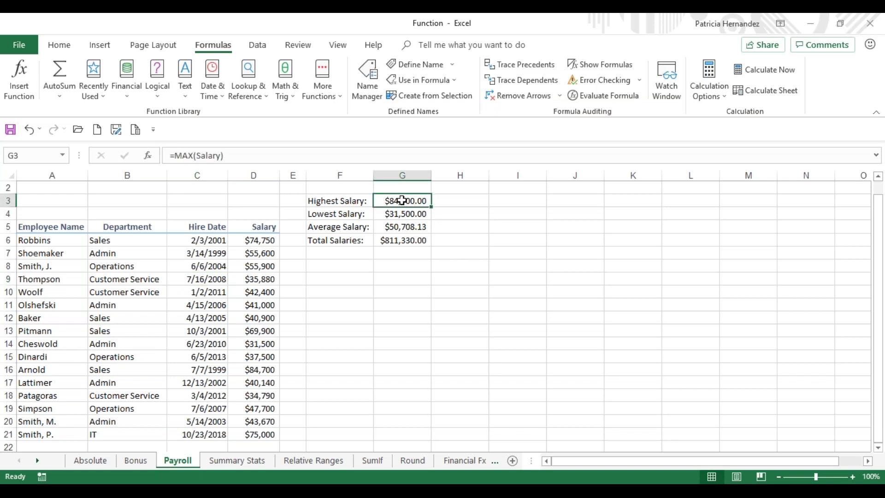
pyautogui.click(412, 215)
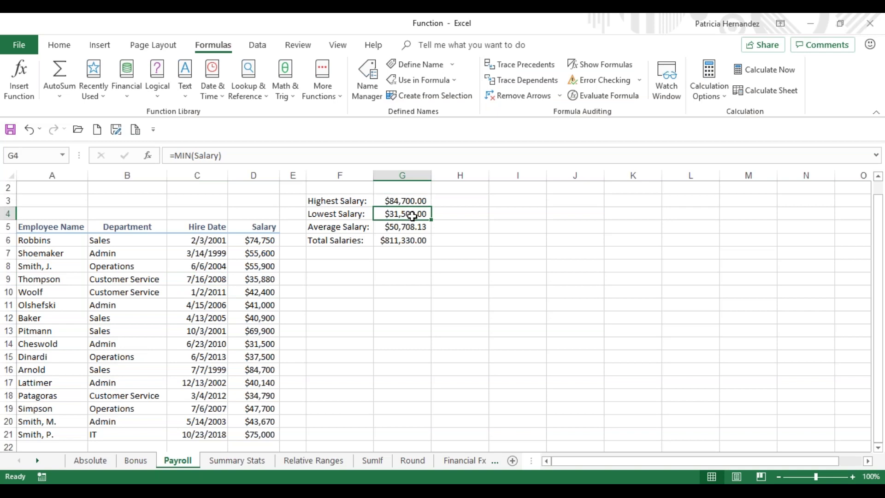
pyautogui.click(392, 226)
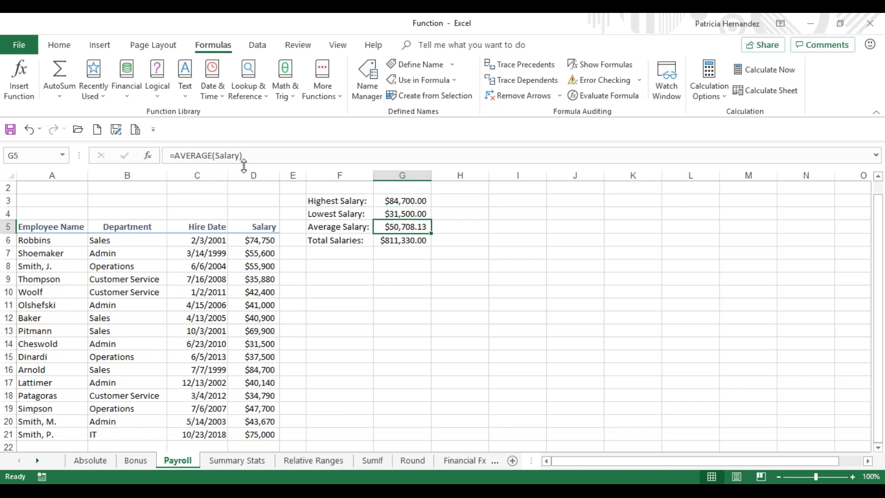
pyautogui.click(397, 239)
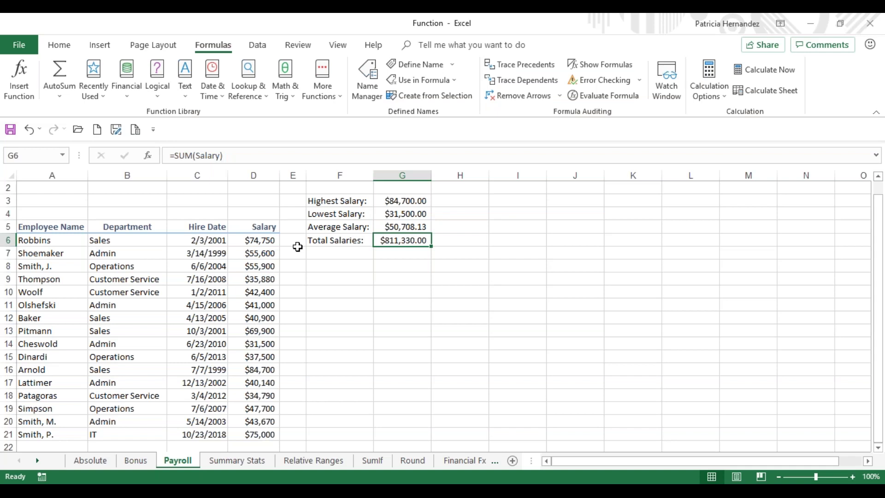
pyautogui.click(62, 156)
pyautogui.click(49, 185)
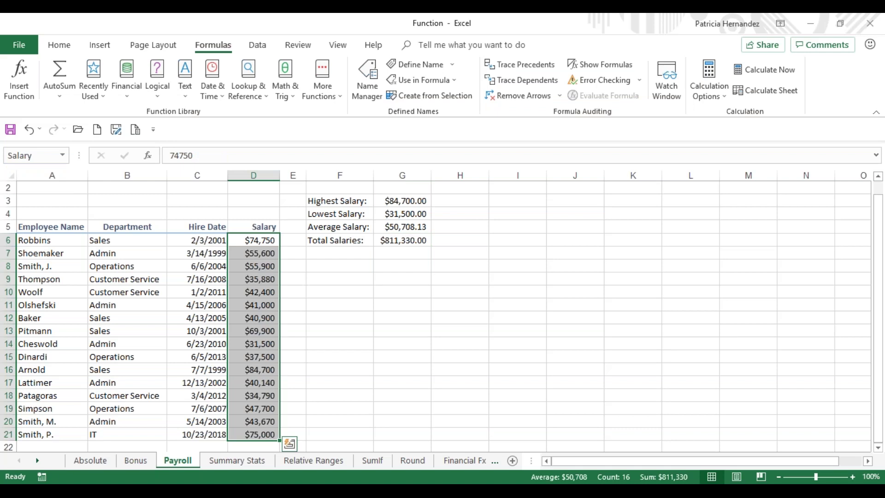
pyautogui.click(426, 238)
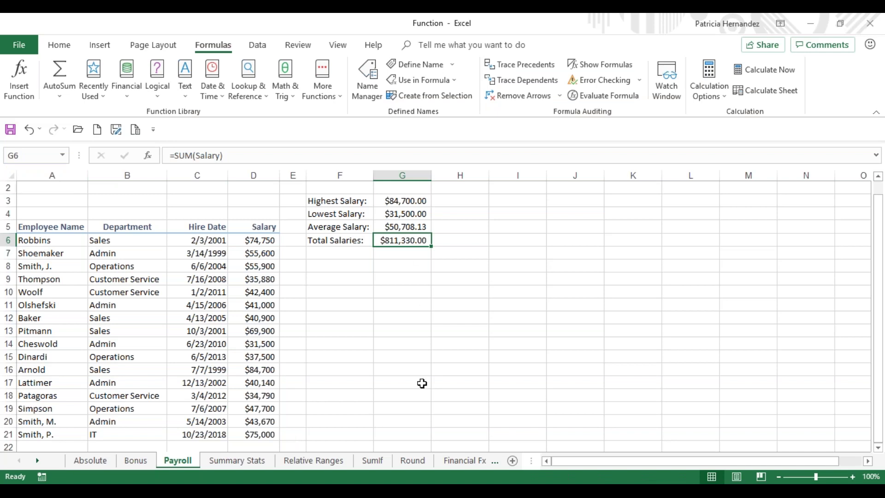
# - Open the SumIf sheet and select B26, the Engineering row's Number of Employees cell in the Department Summary
pyautogui.click(347, 460)
pyautogui.click(372, 460)
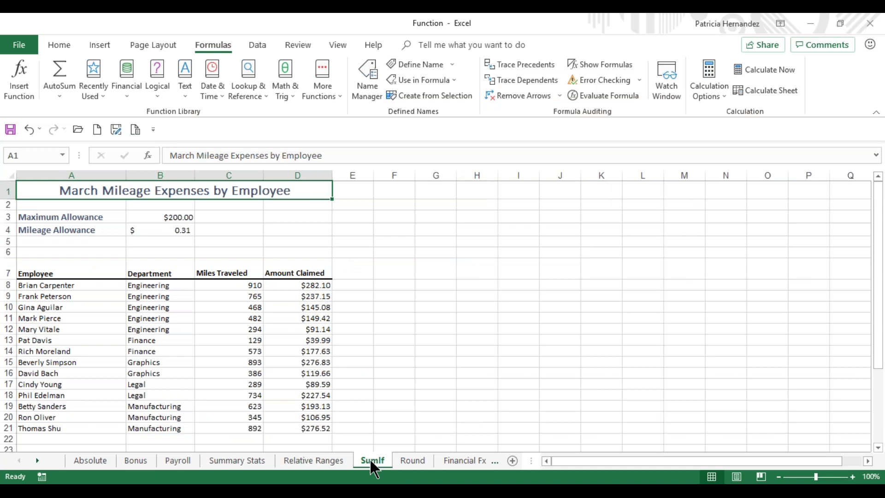
pyautogui.moveTo(875, 332); pyautogui.dragTo(879, 408)
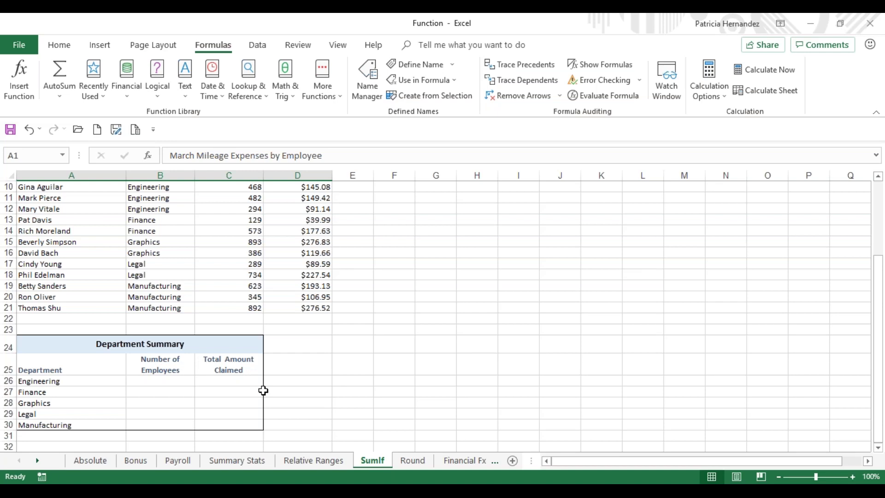
pyautogui.click(142, 383)
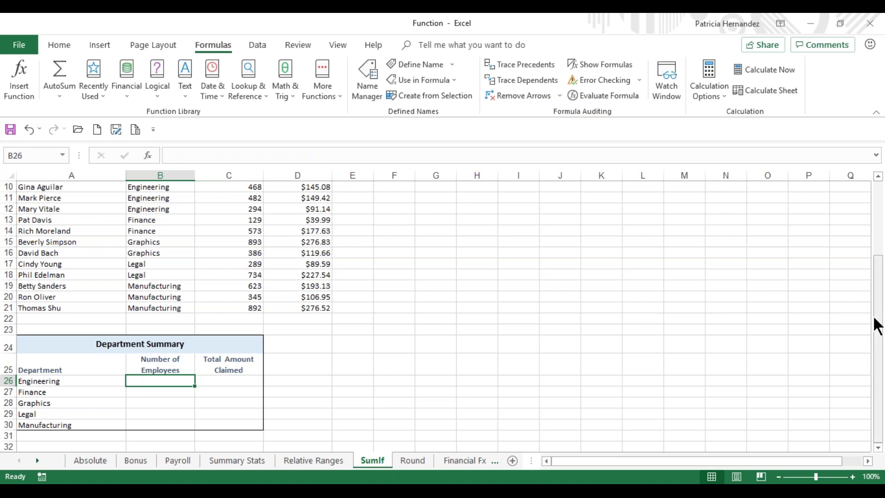
pyautogui.moveTo(880, 323); pyautogui.dragTo(879, 279)
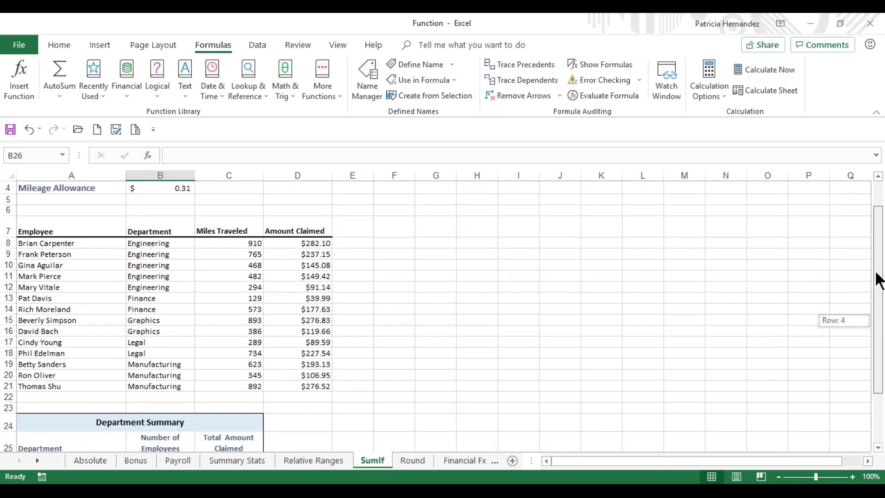
pyautogui.moveTo(879, 281); pyautogui.dragTo(883, 314)
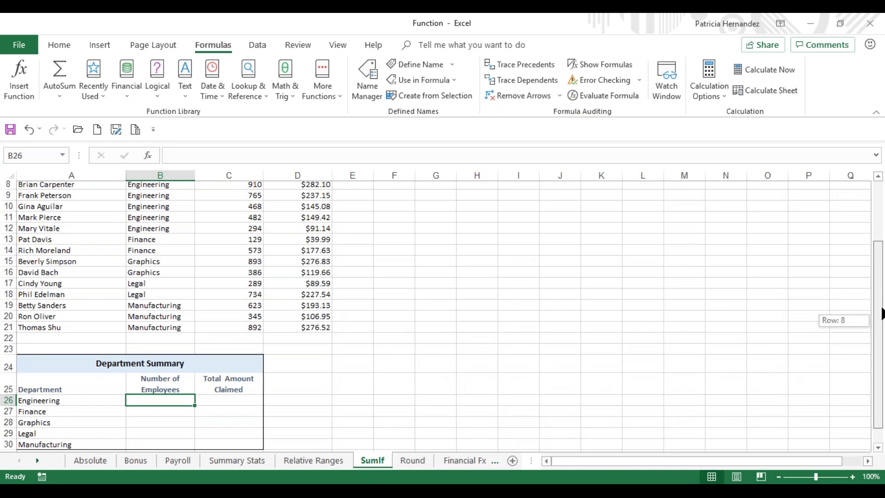
pyautogui.moveTo(883, 314); pyautogui.dragTo(882, 314)
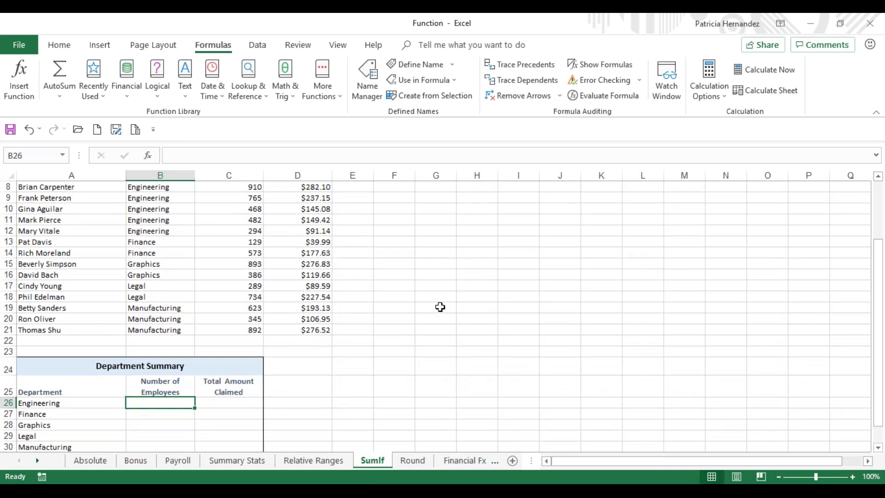
# - Count the Engineering employees in B26 with the COUNTIF function, using B8:B21 as range and A26 as criteria
pyautogui.click(148, 155)
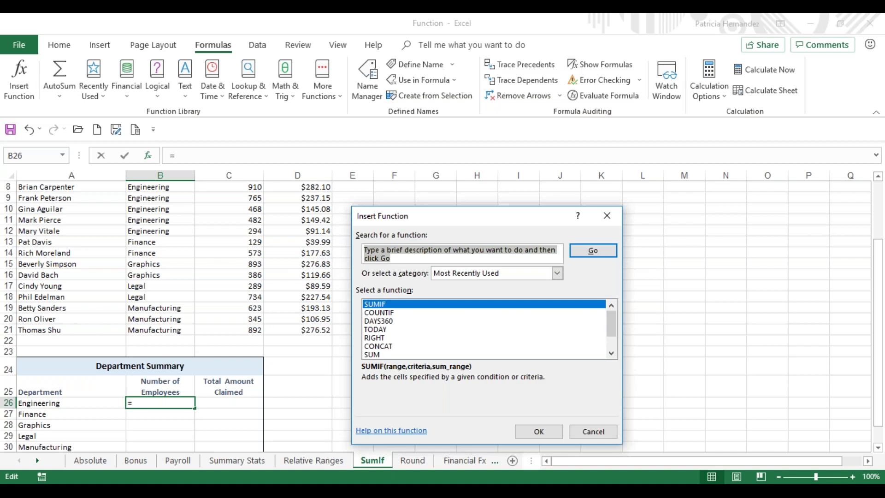
pyautogui.click(382, 312)
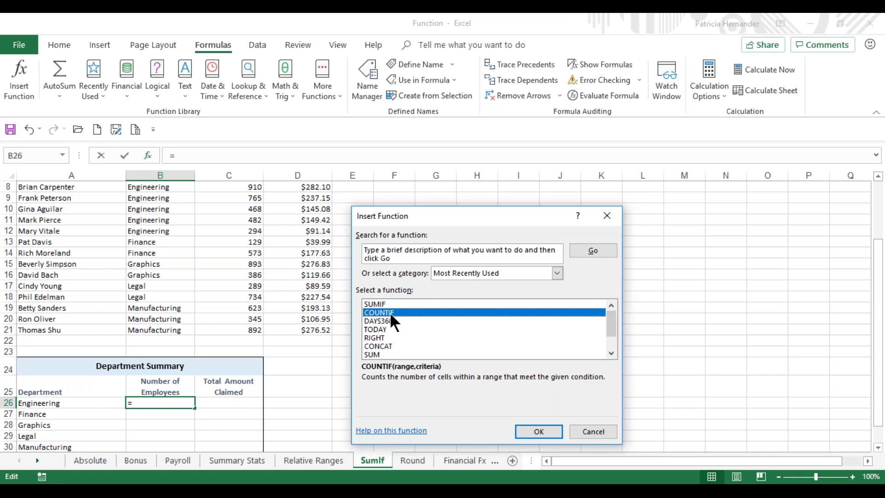
pyautogui.click(540, 431)
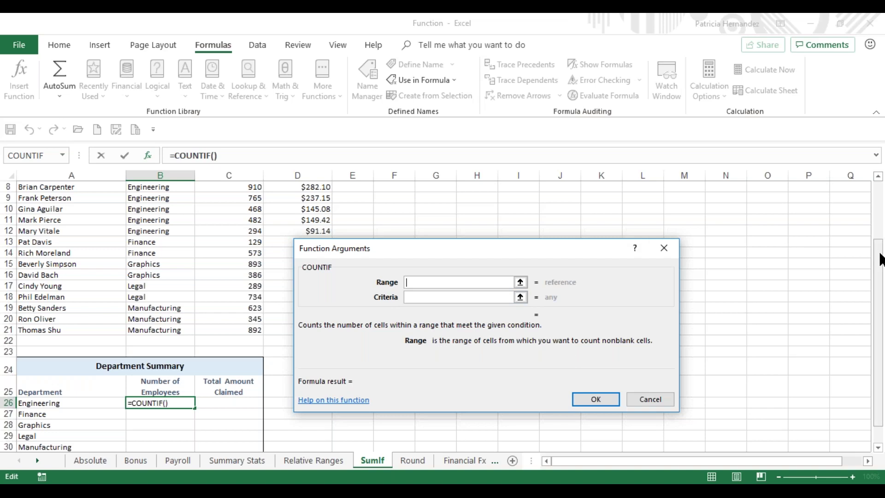
pyautogui.moveTo(881, 252); pyautogui.dragTo(881, 251)
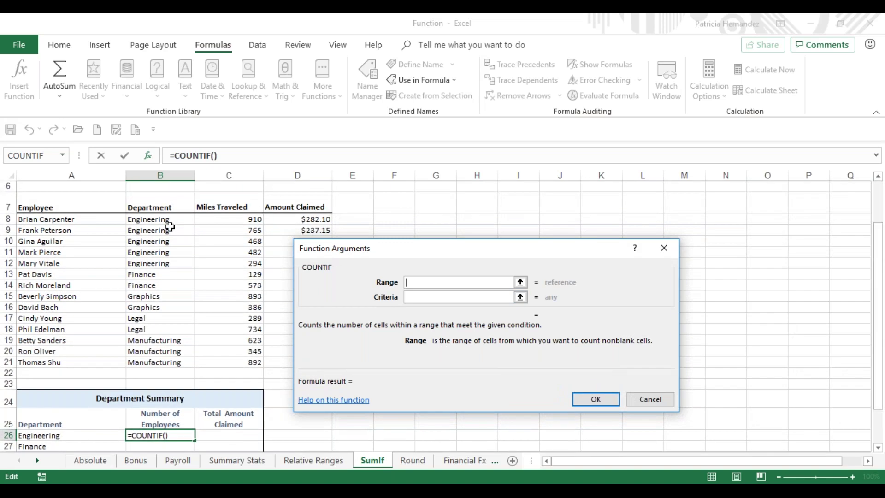
pyautogui.moveTo(152, 220); pyautogui.dragTo(151, 366)
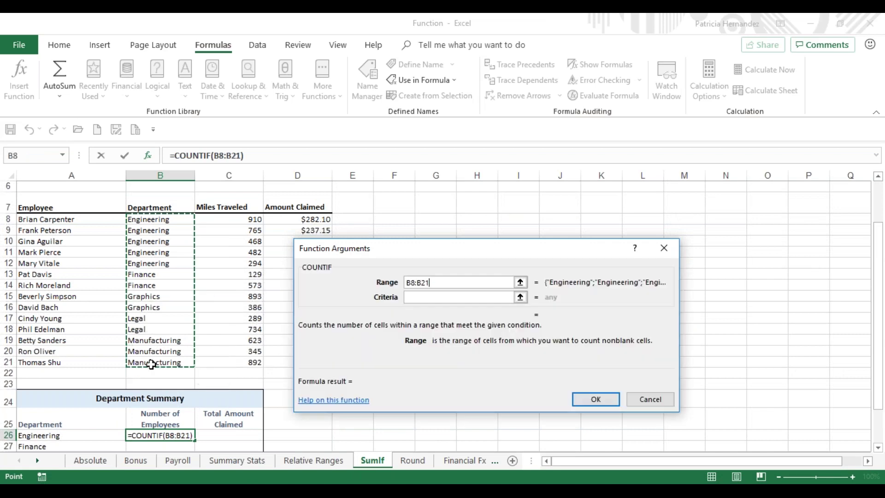
pyautogui.click(426, 298)
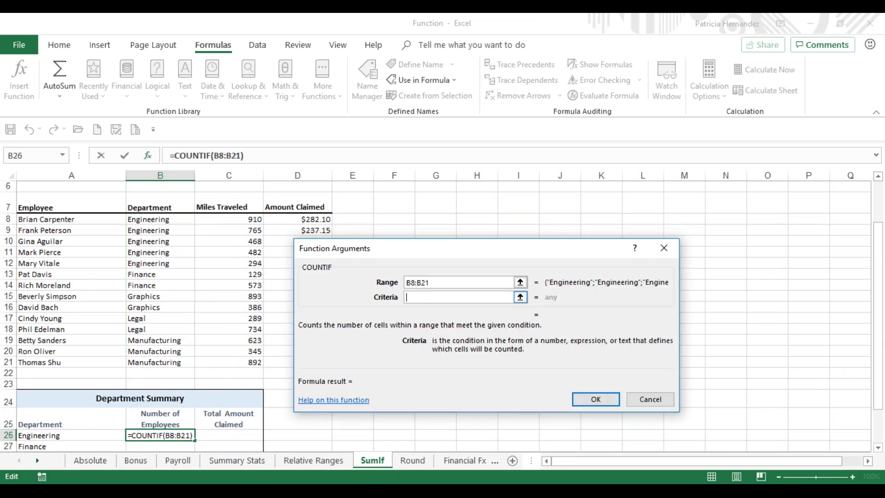
pyautogui.click(57, 436)
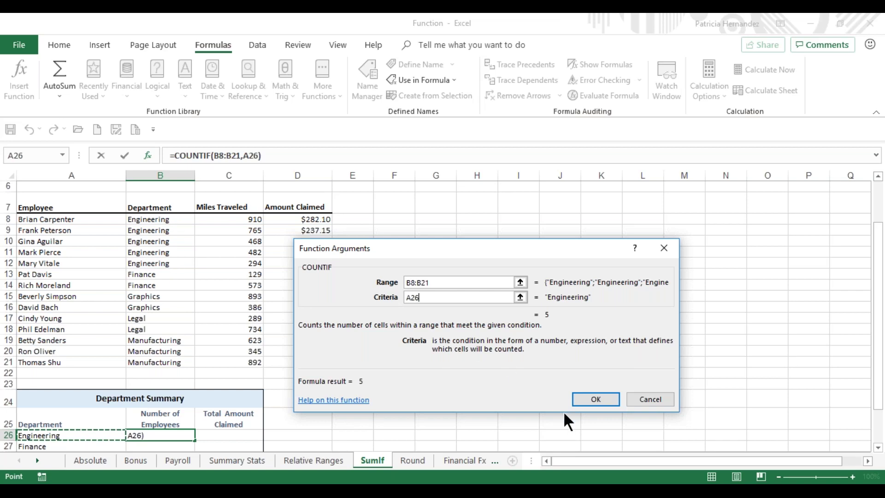
pyautogui.click(591, 398)
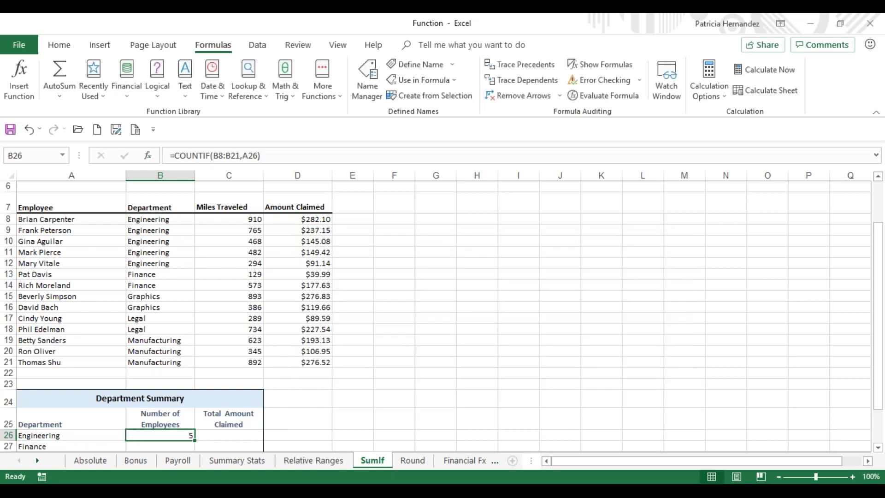
pyautogui.moveTo(879, 285); pyautogui.dragTo(880, 320)
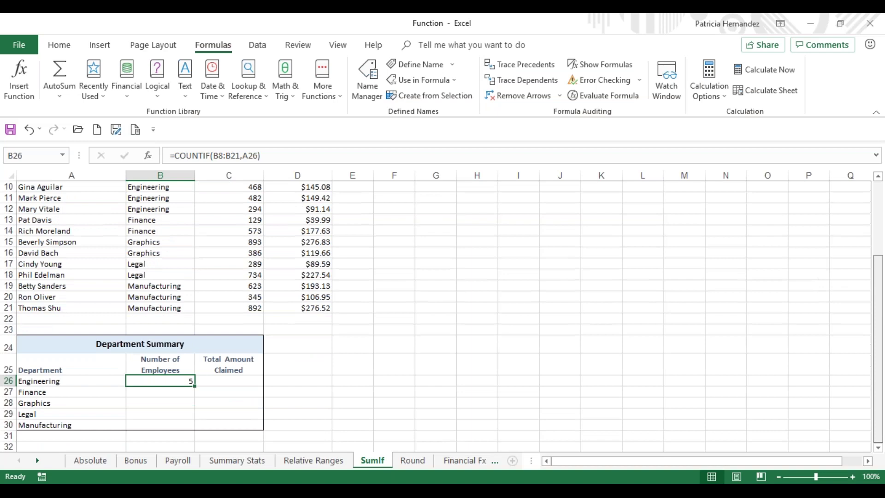
# - Copy the COUNTIF formula from B26 down to B30 and review its range and criteria references
pyautogui.doubleClick(195, 387)
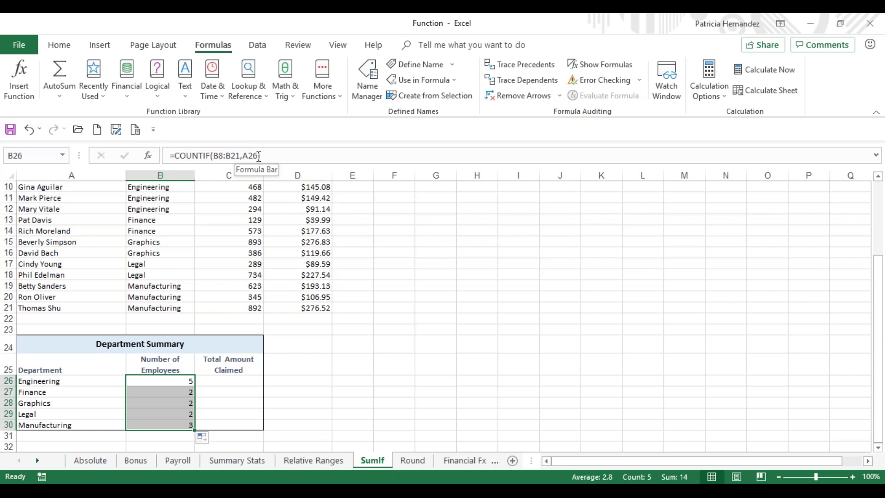
pyautogui.click(226, 157)
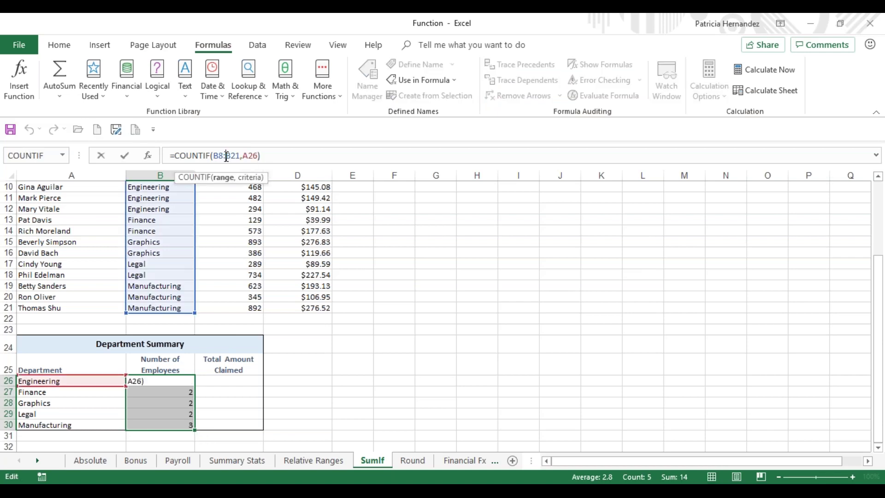
pyautogui.click(253, 158)
pyautogui.click(231, 154)
pyautogui.click(255, 154)
pyautogui.press('Return')
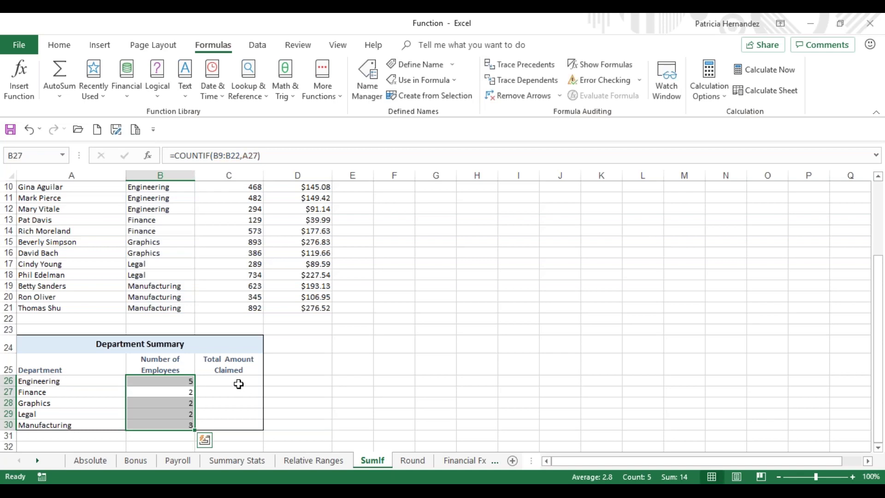
# - Insert a SUMIF function in C26, the Engineering row's Total Amount Claimed cell, with B8:B21 as the range
pyautogui.click(238, 382)
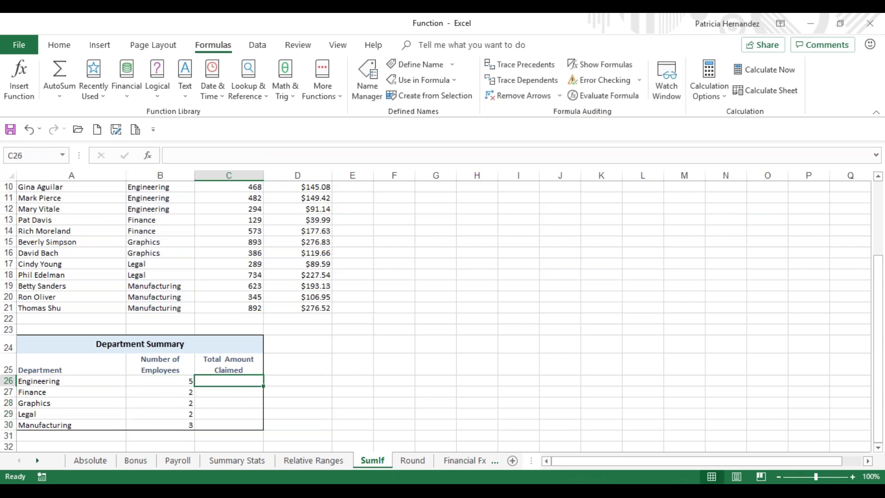
pyautogui.click(147, 155)
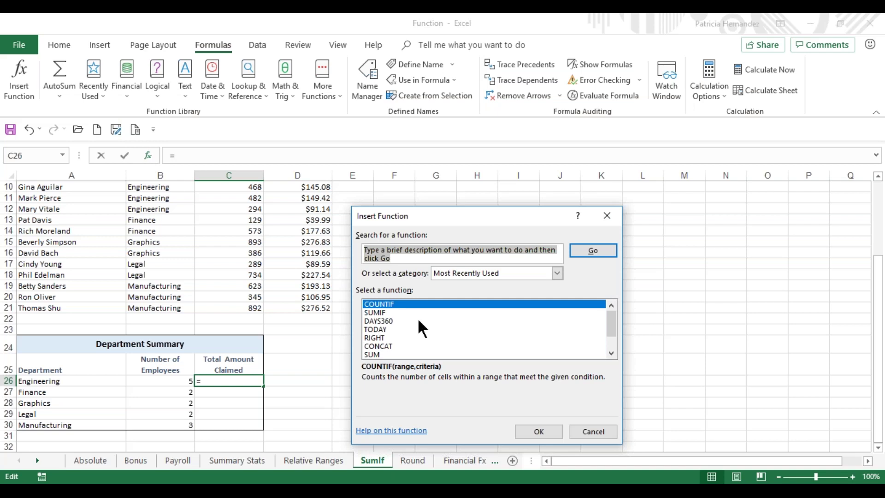
pyautogui.click(378, 310)
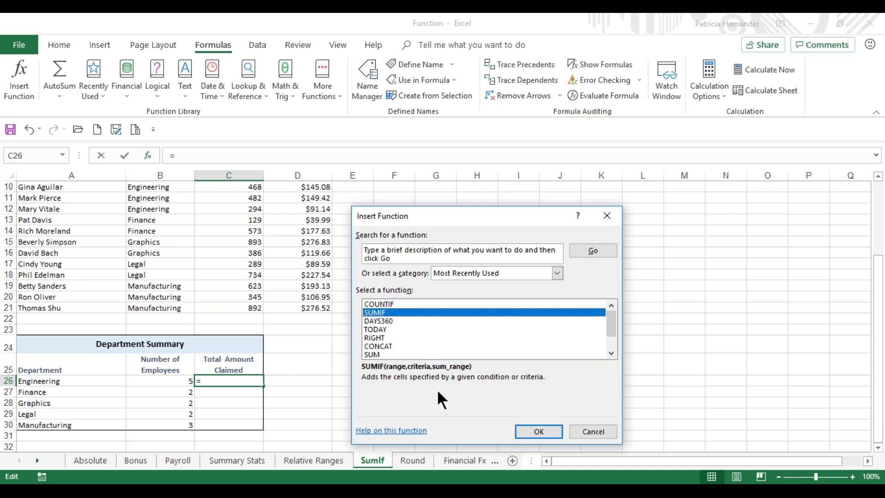
pyautogui.click(530, 429)
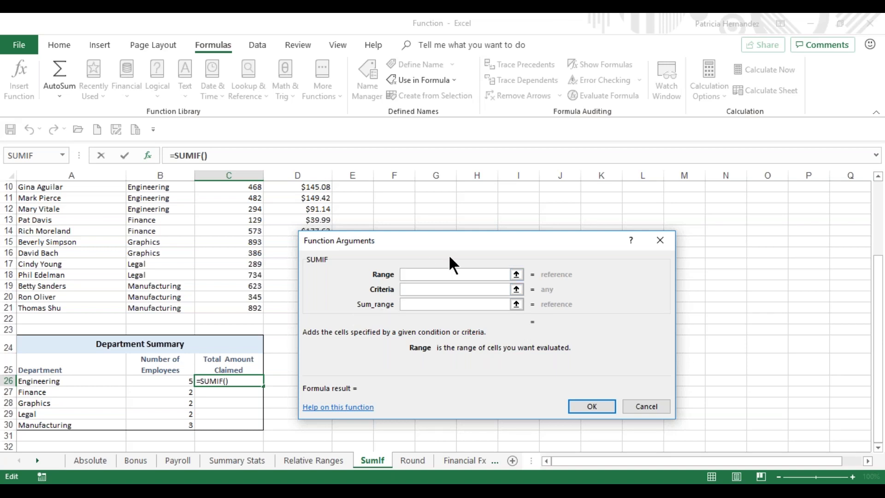
pyautogui.moveTo(880, 334); pyautogui.dragTo(881, 300)
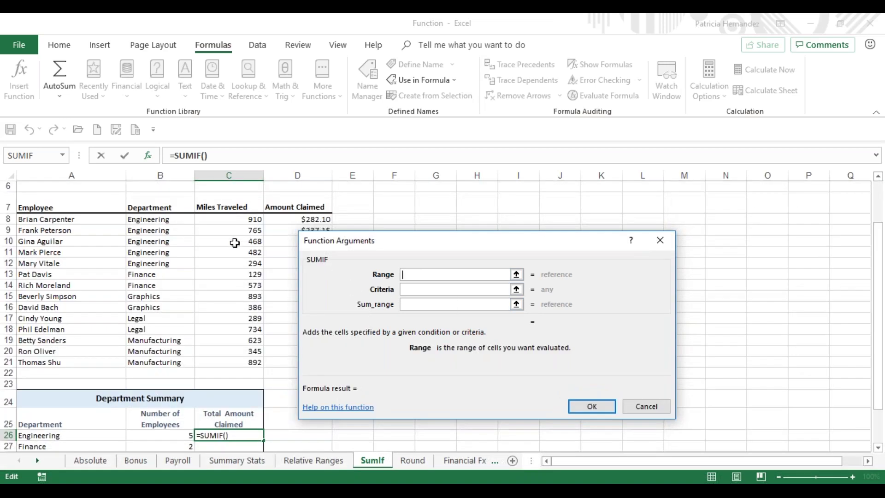
pyautogui.moveTo(383, 240); pyautogui.dragTo(447, 224)
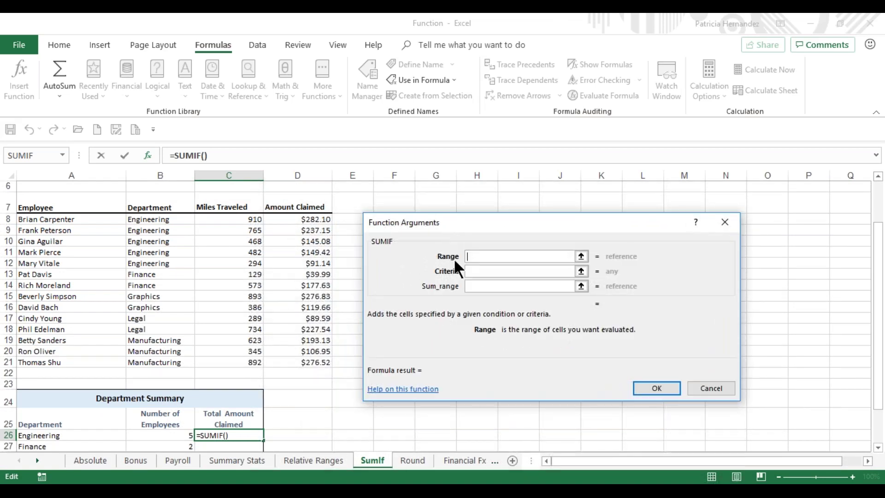
pyautogui.moveTo(152, 219); pyautogui.dragTo(159, 363)
# - Complete the SUMIF function with A26 as criteria and D8:D21 as sum range, and copy it down to C30
pyautogui.click(477, 272)
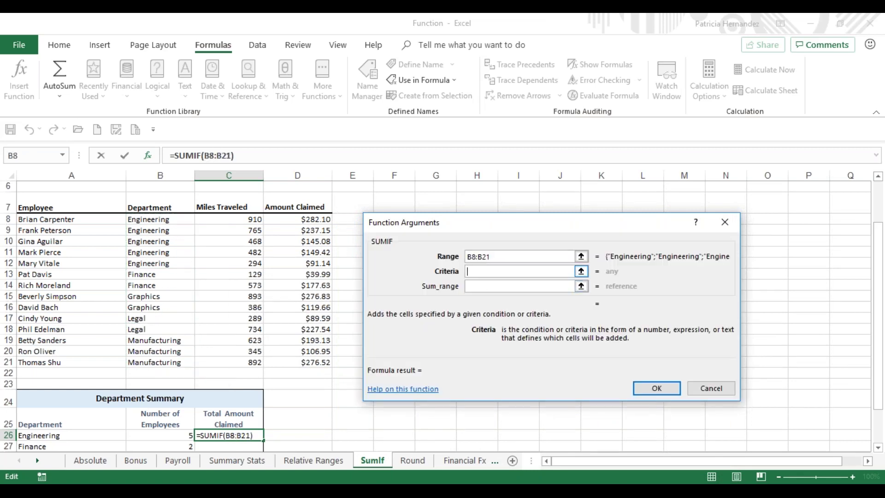
pyautogui.click(67, 437)
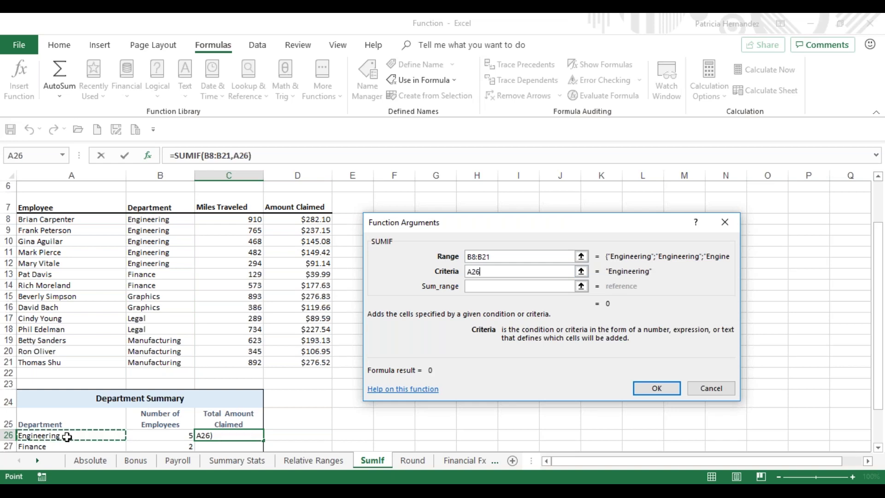
pyautogui.click(569, 287)
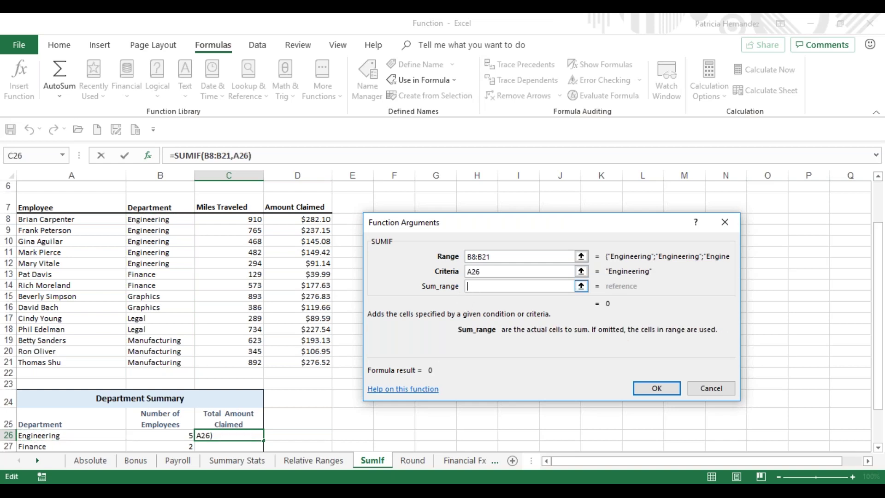
pyautogui.moveTo(308, 216); pyautogui.dragTo(301, 364)
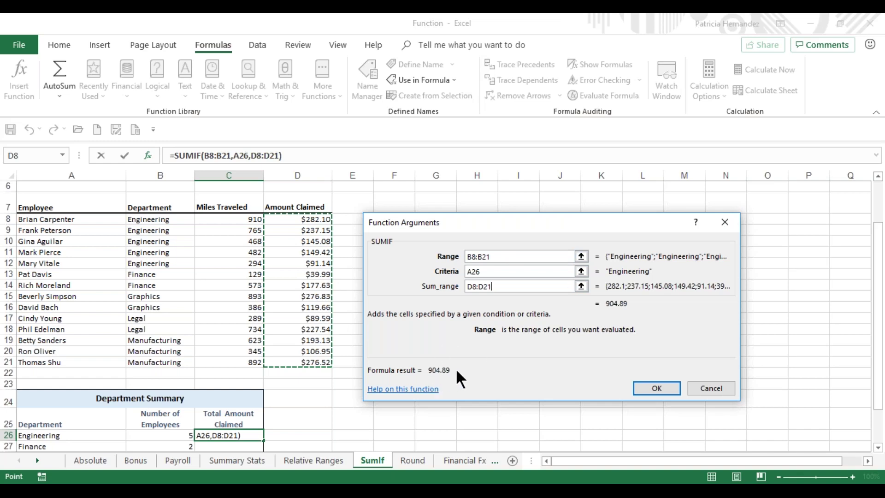
pyautogui.click(654, 389)
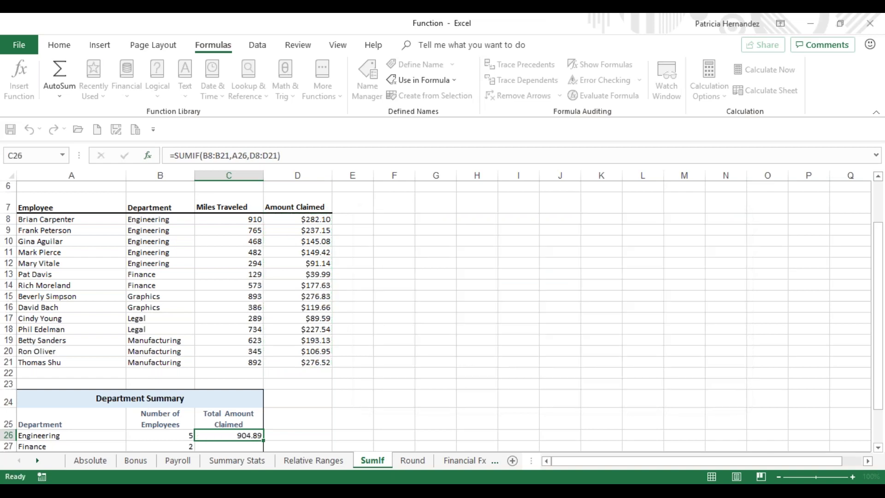
pyautogui.moveTo(878, 257); pyautogui.dragTo(876, 307)
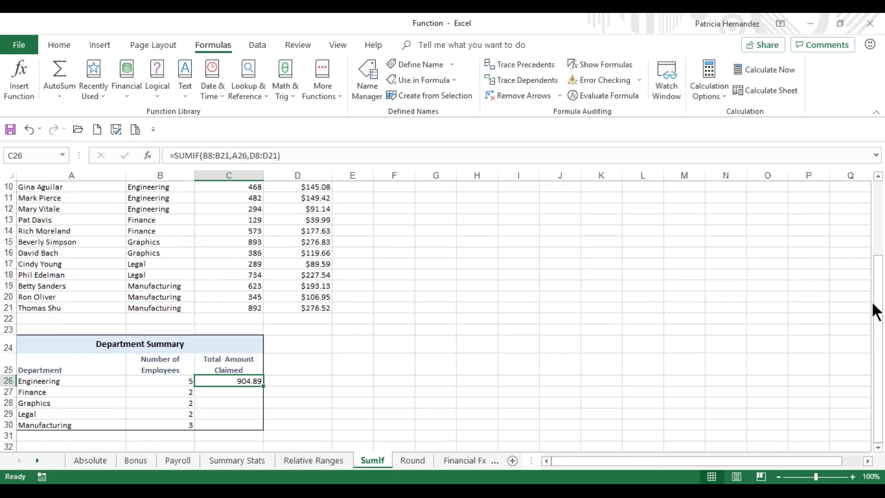
pyautogui.doubleClick(264, 387)
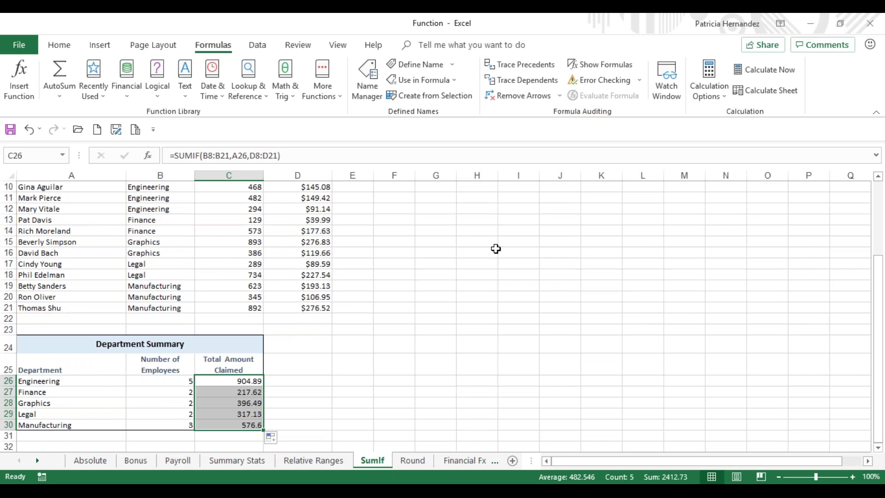
# - Check the Engineering total by selecting the Engineering employees' claimed amounts in D8:D12
pyautogui.moveTo(882, 381); pyautogui.dragTo(879, 351)
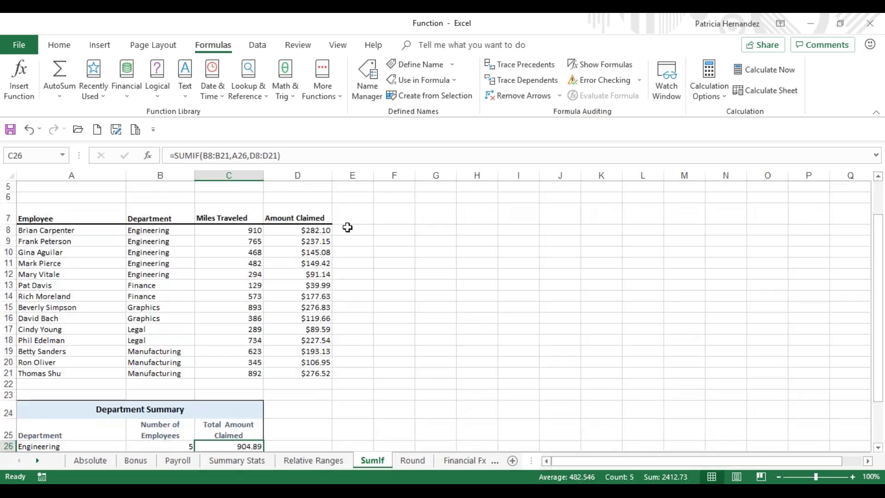
pyautogui.click(308, 230)
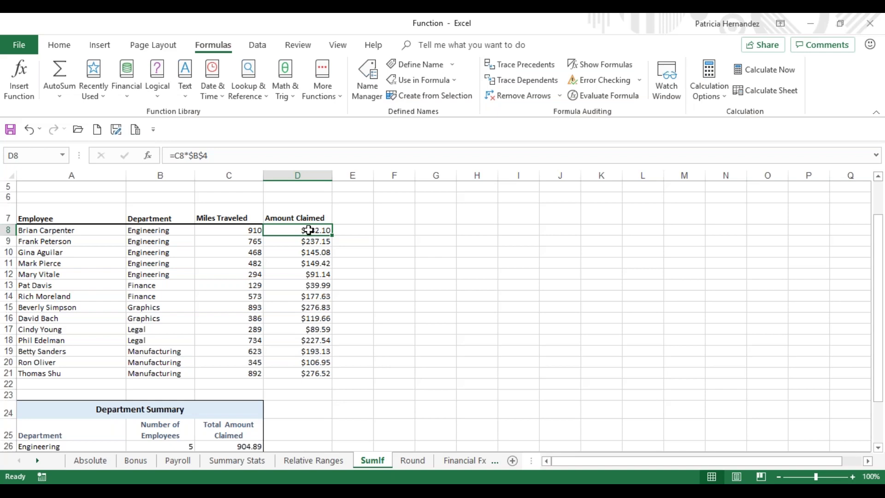
pyautogui.hotkey('shift', 'Down')
pyautogui.hotkey('shift', 'Down')
pyautogui.hotkey('shift', 'Down')
pyautogui.hotkey('shift', 'Down')
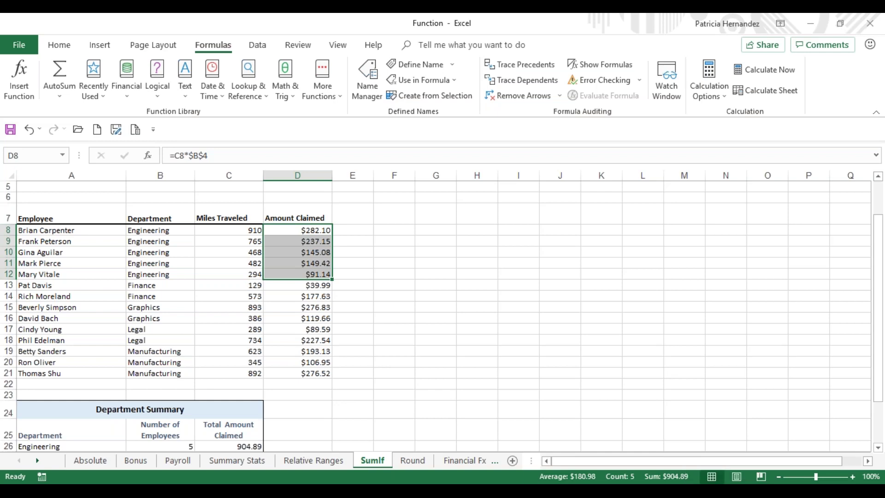
# - Deselect the amounts and view the status bar's customization options
pyautogui.click(389, 308)
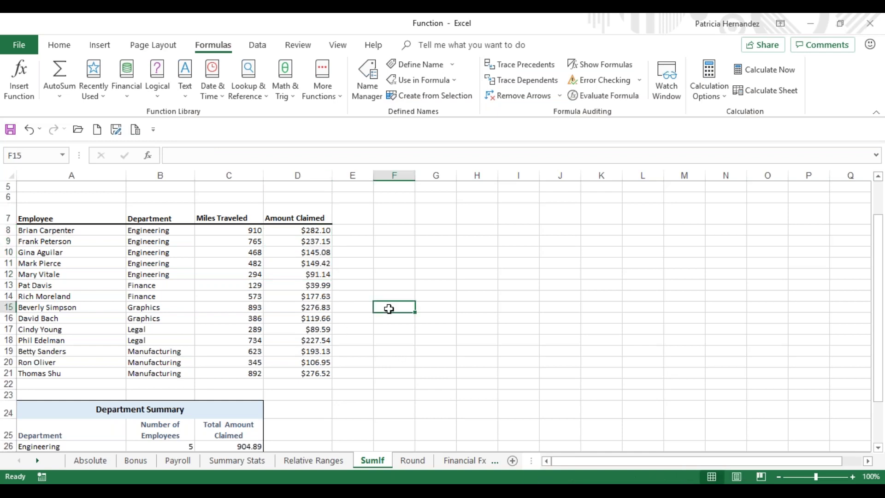
pyautogui.rightClick(613, 482)
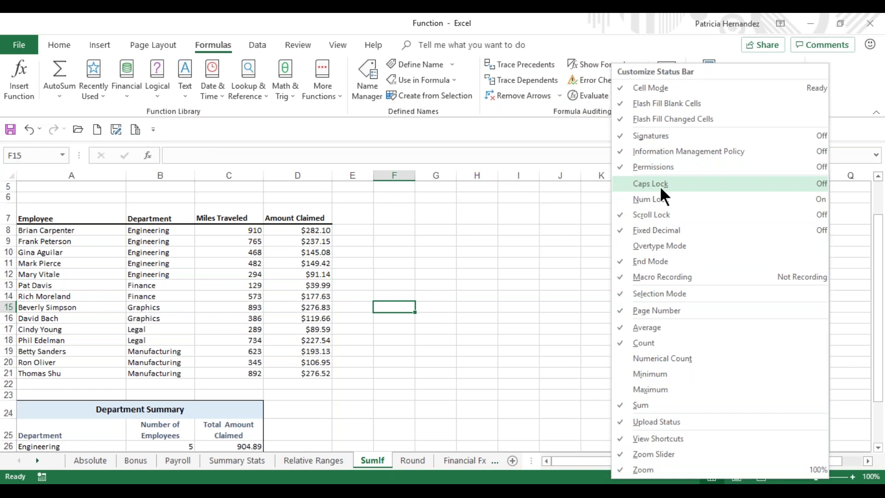
pyautogui.click(513, 314)
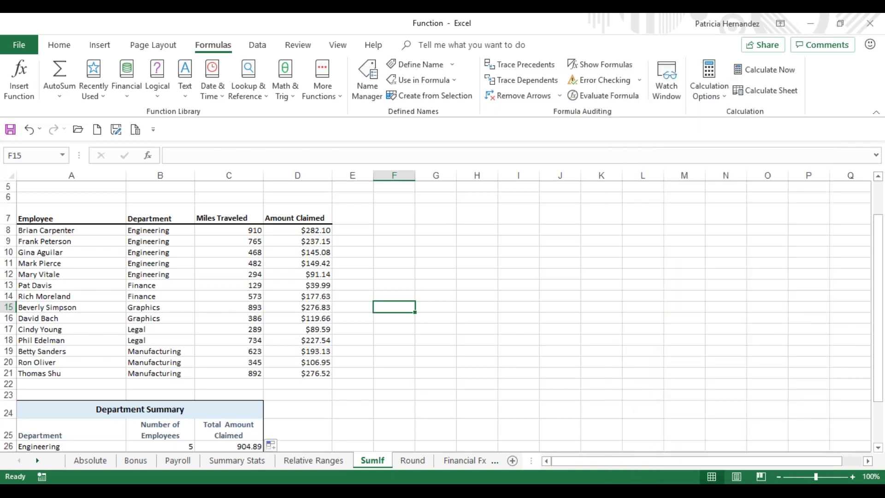
# - On the Date Functions sheet, enter today's date in B14 with the TODAY function
pyautogui.moveTo(882, 269); pyautogui.dragTo(882, 282)
pyautogui.moveTo(879, 345); pyautogui.dragTo(880, 227)
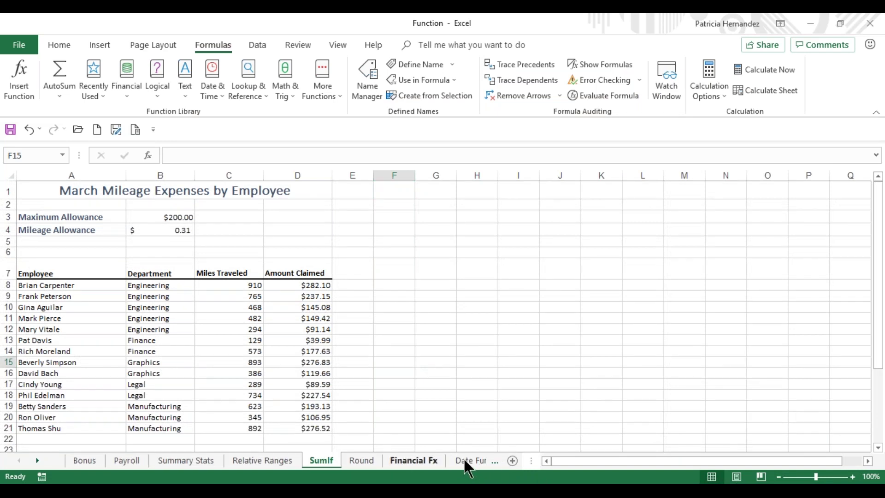
pyautogui.click(465, 460)
pyautogui.click(464, 460)
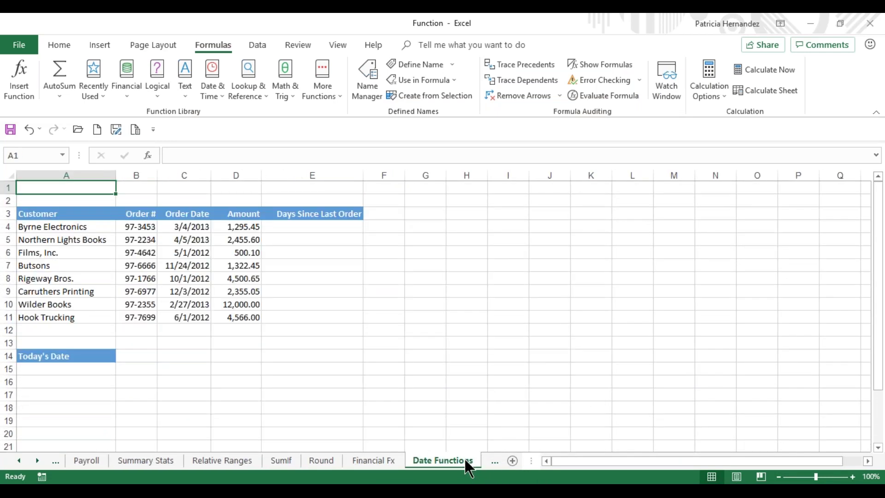
pyautogui.click(143, 357)
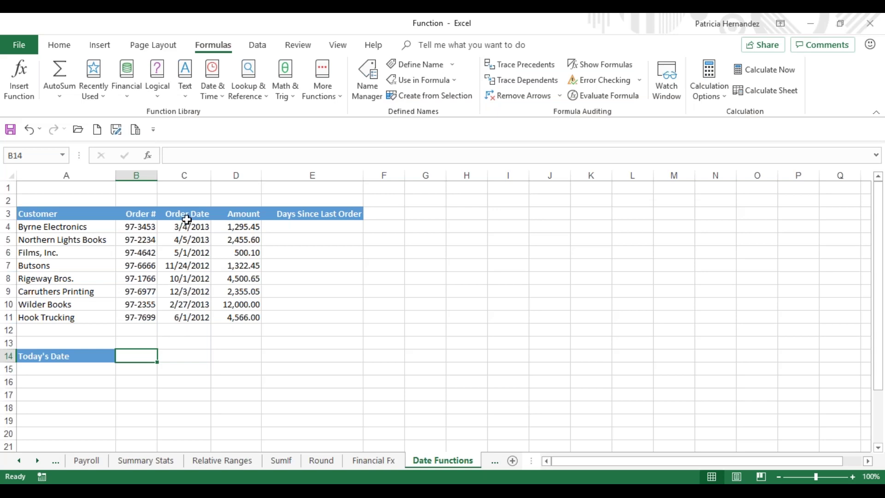
pyautogui.click(214, 94)
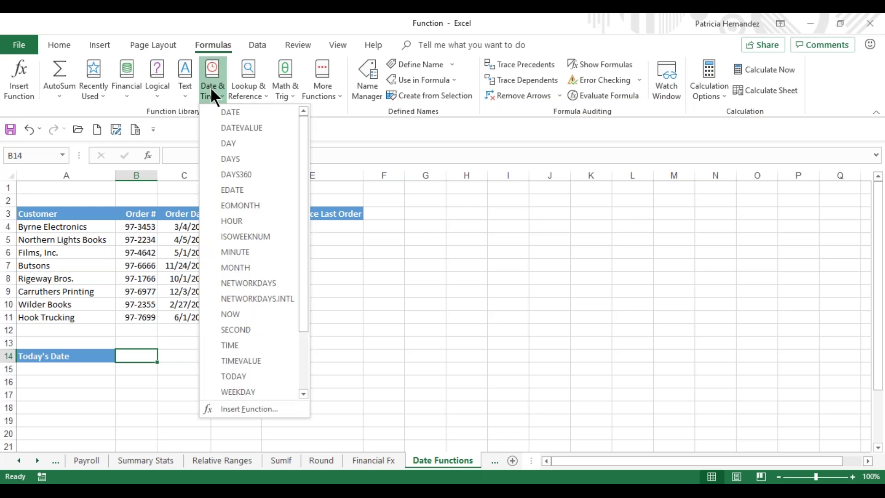
pyautogui.click(253, 378)
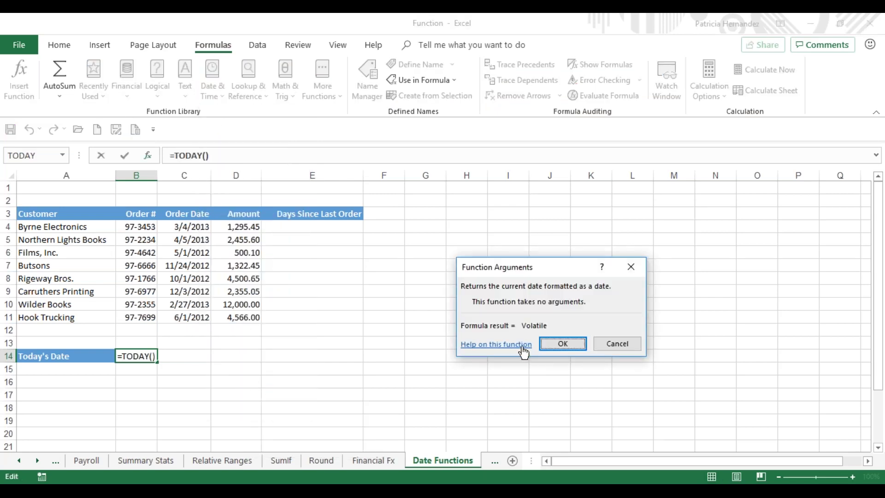
pyautogui.click(570, 345)
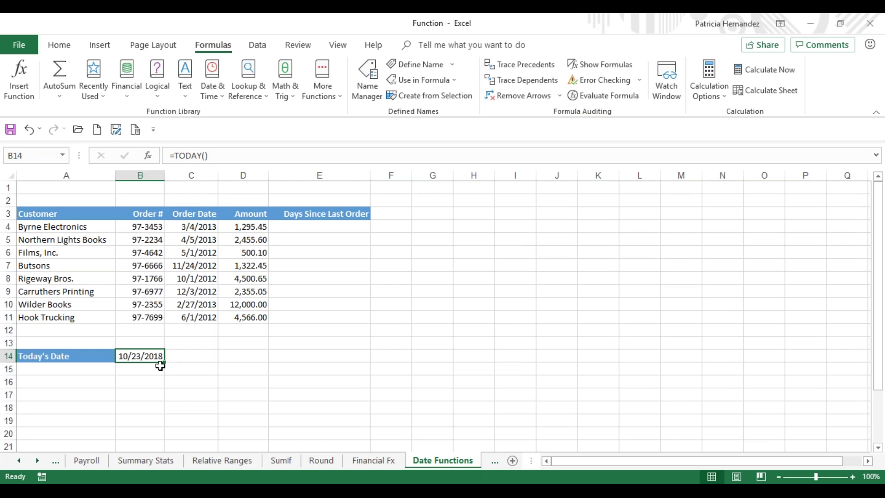
# - Calculate the days since last order in E4 with DAYS360 from C4 to absolute $B$14, omitting the method, and copy it down to E11
pyautogui.click(327, 225)
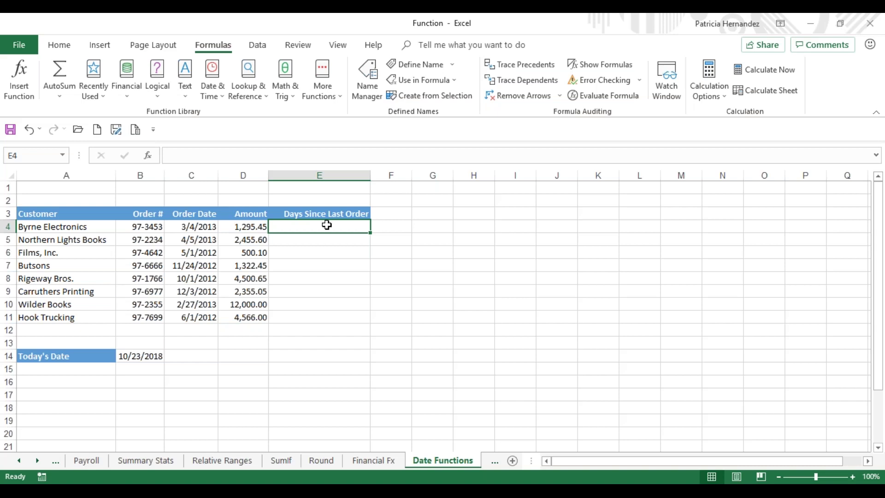
pyautogui.click(208, 92)
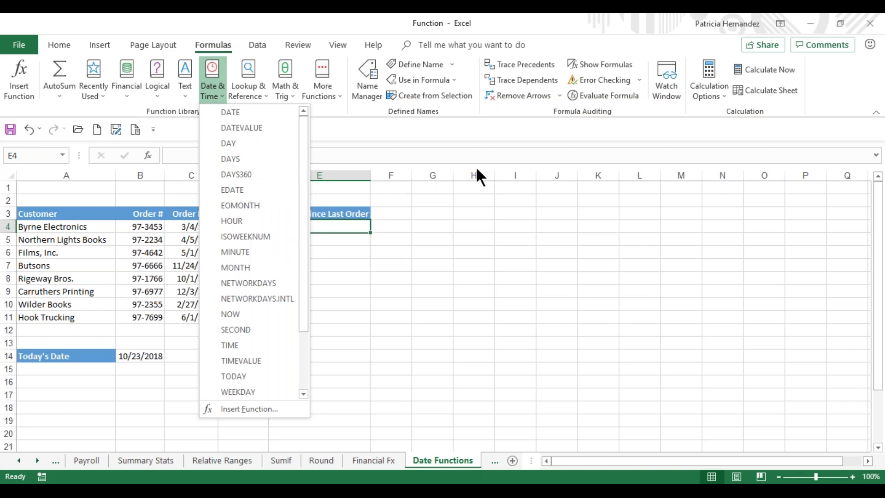
pyautogui.click(264, 173)
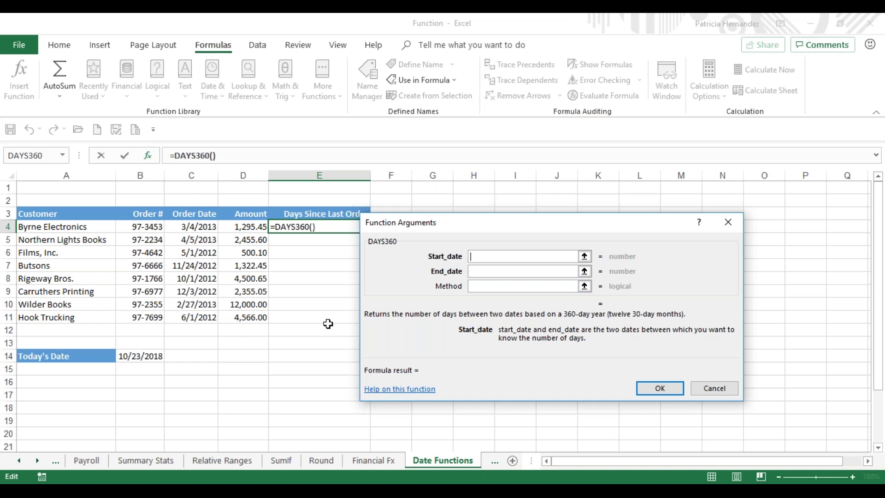
pyautogui.click(191, 228)
pyautogui.press('Tab')
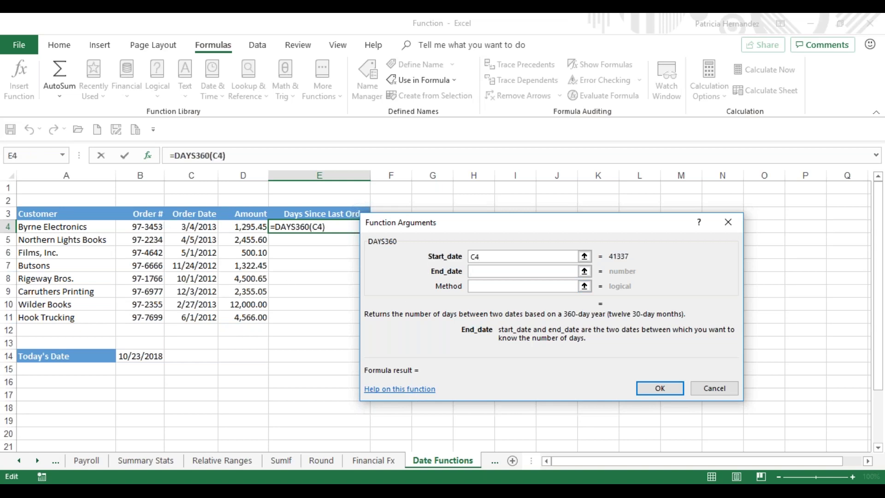
pyautogui.click(153, 358)
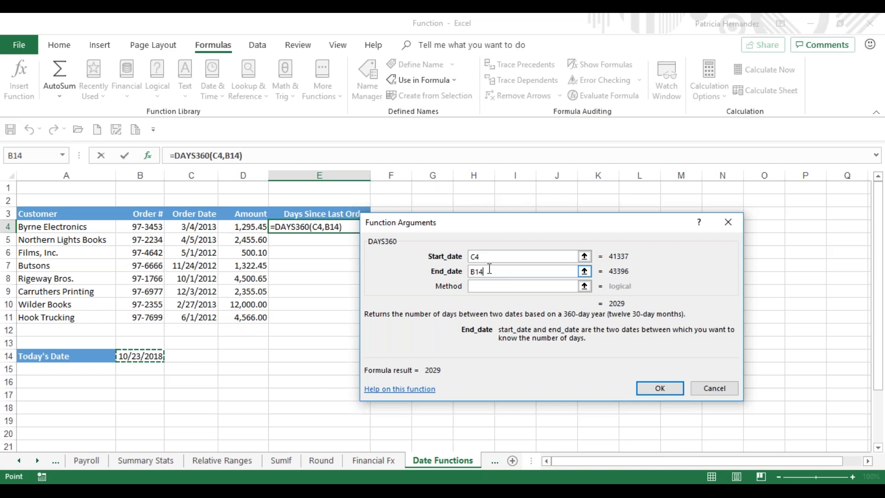
pyautogui.press('F4')
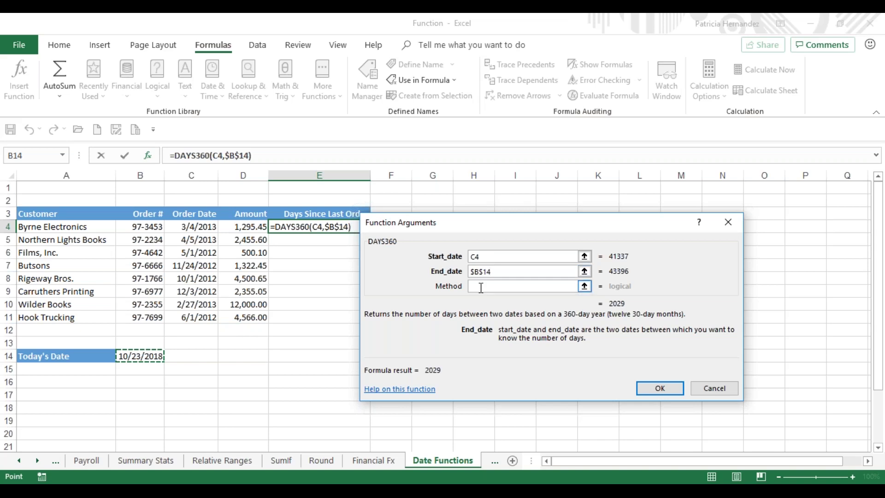
pyautogui.click(479, 289)
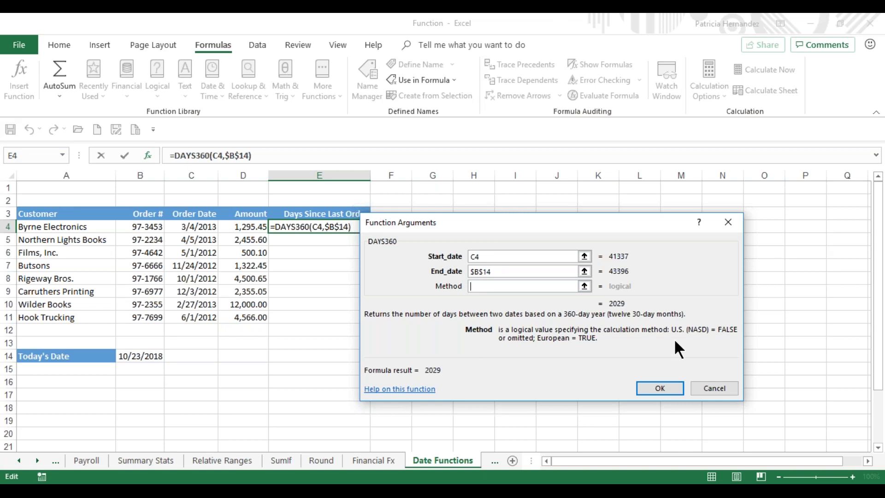
pyautogui.click(667, 388)
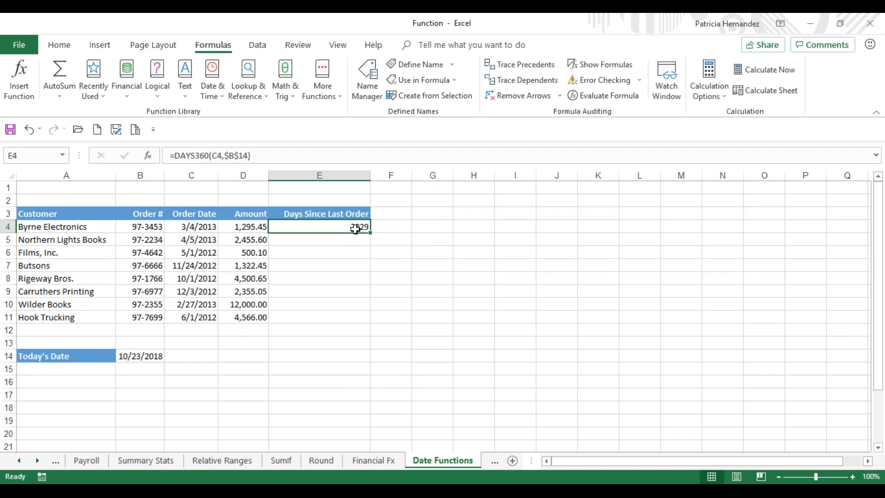
pyautogui.doubleClick(371, 233)
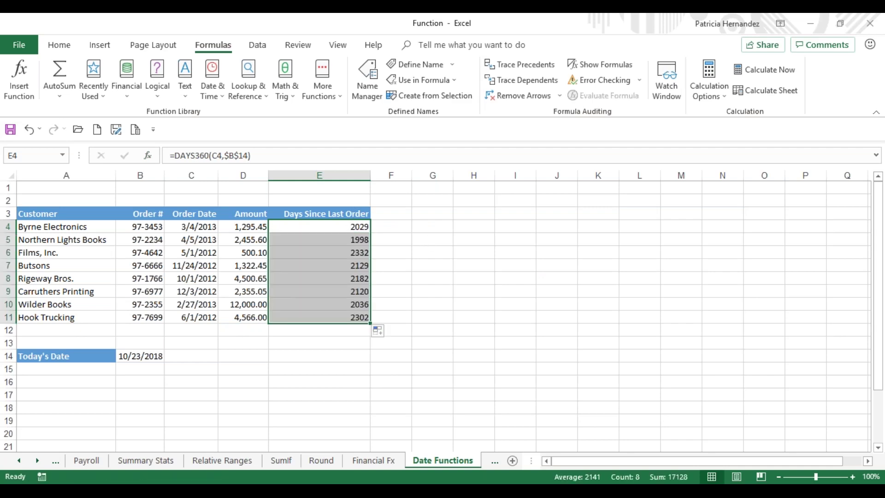
pyautogui.click(365, 336)
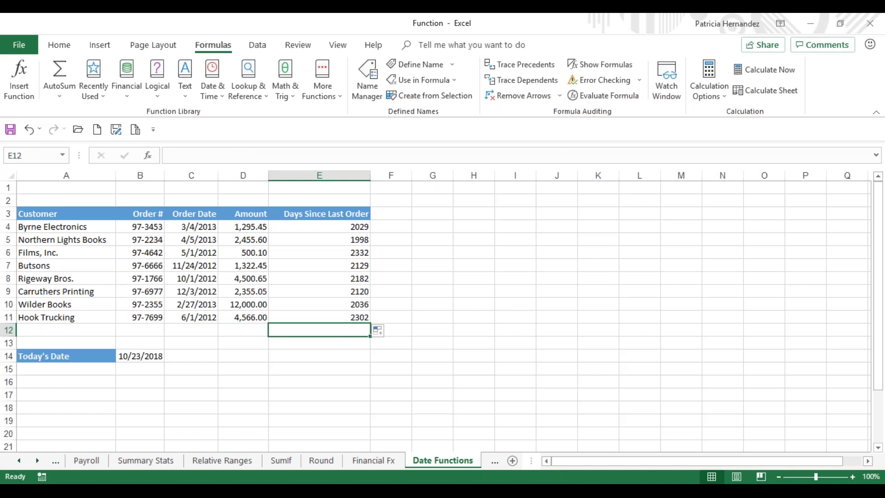
# - Enter a date of birth in I5 and the label "Alive ?" in K4
pyautogui.click(510, 241)
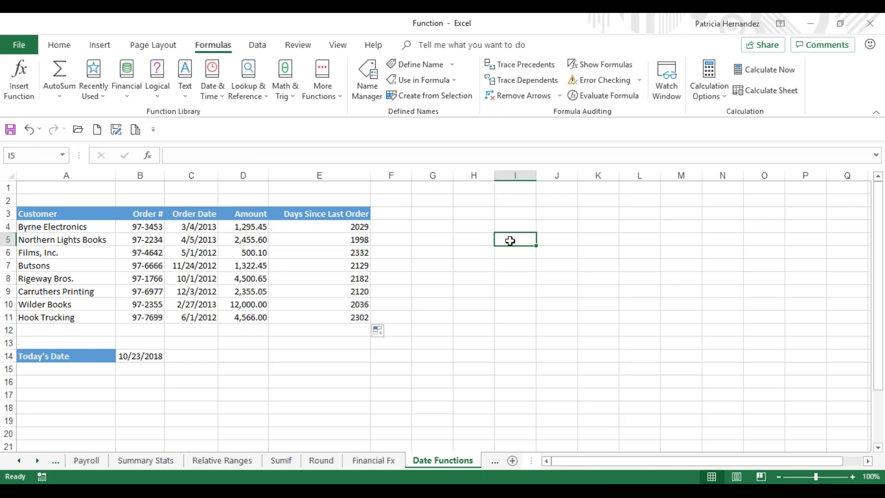
pyautogui.write('1/')
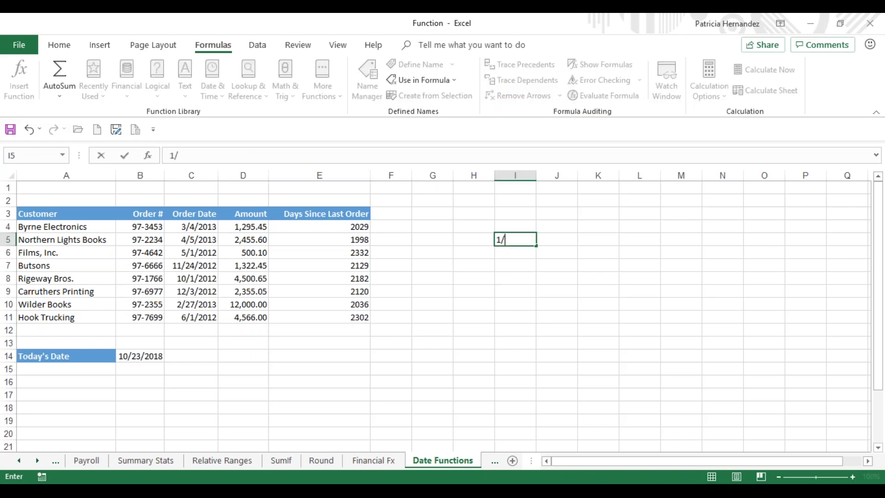
pyautogui.write('10/1974')
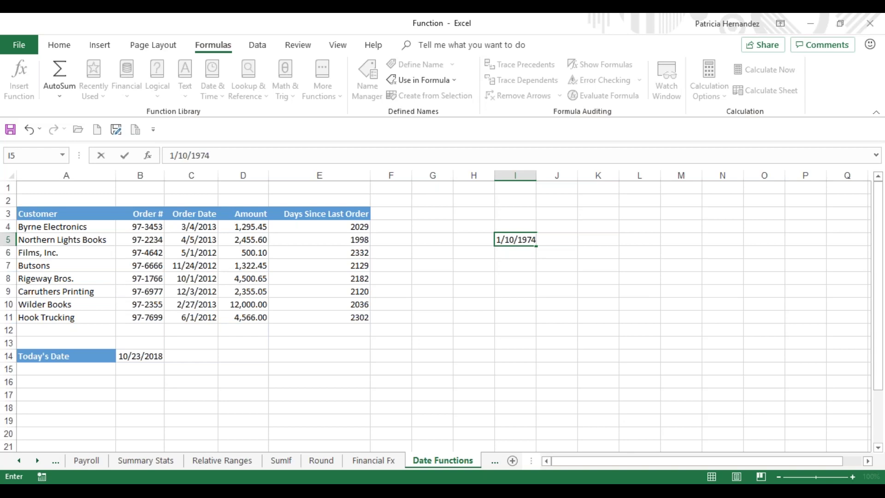
pyautogui.press('Return')
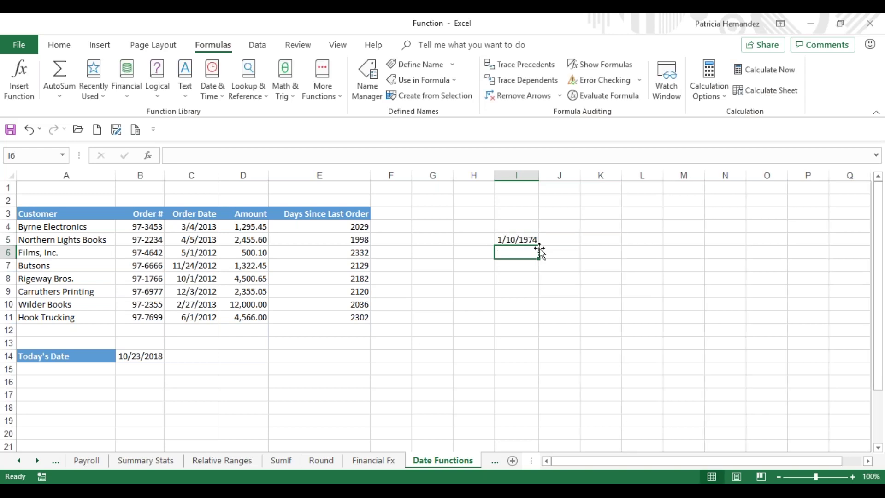
pyautogui.click(592, 229)
pyautogui.write('Aliv')
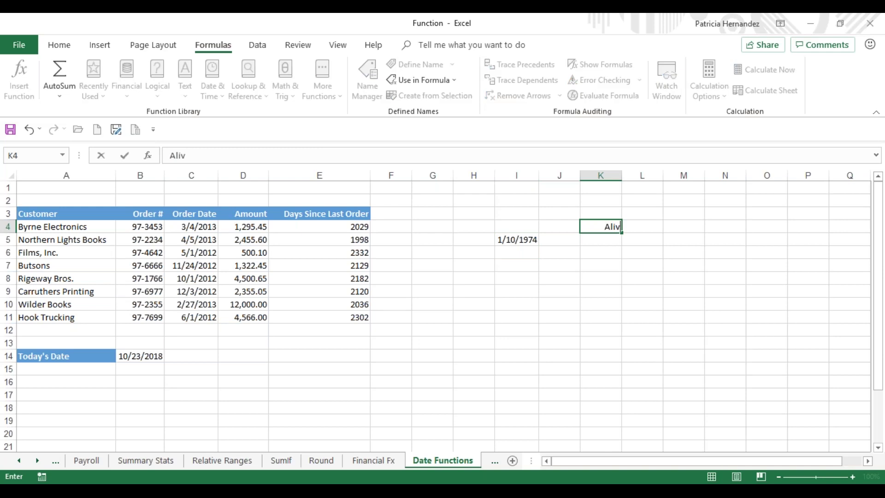
pyautogui.write('e ?')
pyautogui.press('Return')
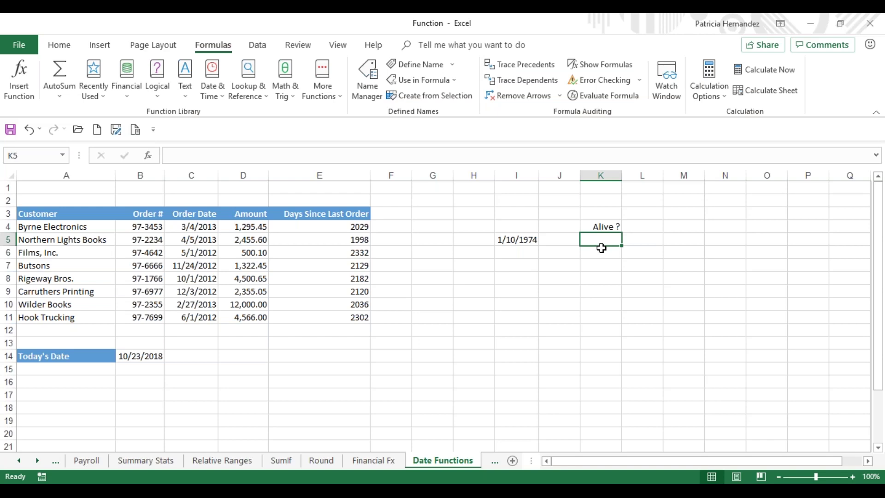
# - Calculate the days alive in K5 with DAYS360, using I5 as start date and absolute $B$14 as end date
pyautogui.click(220, 93)
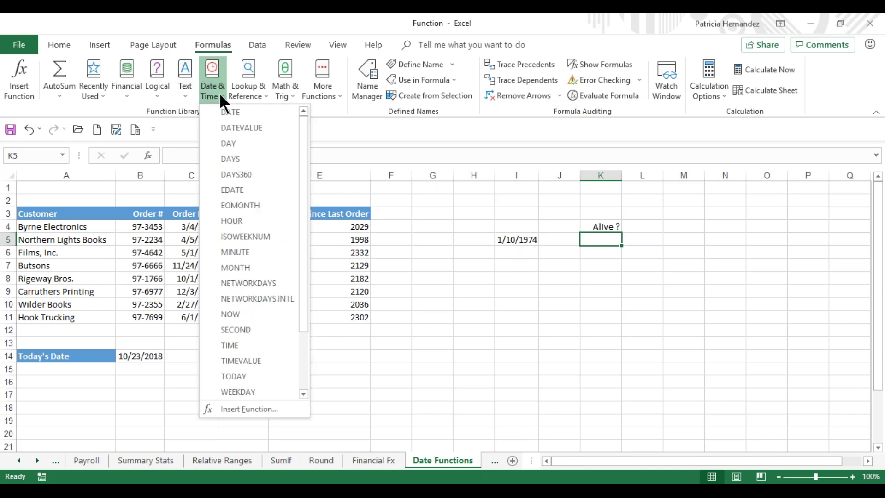
pyautogui.click(248, 174)
pyautogui.moveTo(484, 223); pyautogui.dragTo(765, 209)
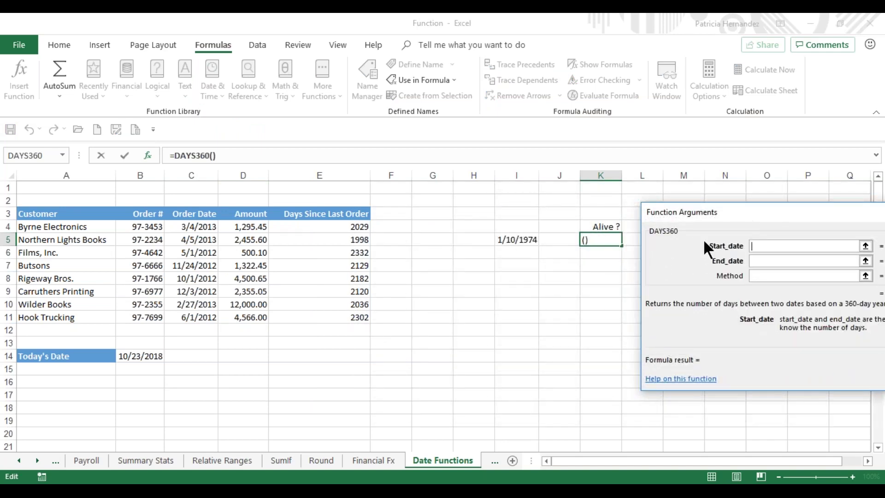
pyautogui.click(514, 243)
pyautogui.click(769, 261)
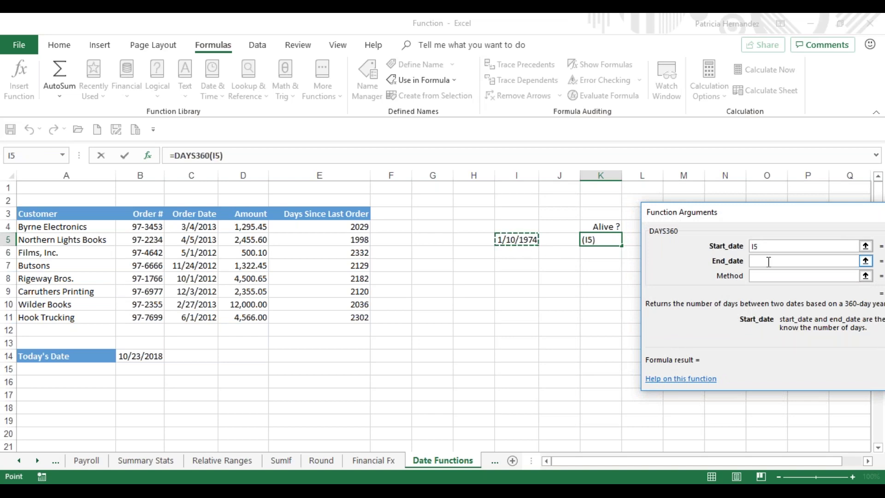
pyautogui.click(769, 262)
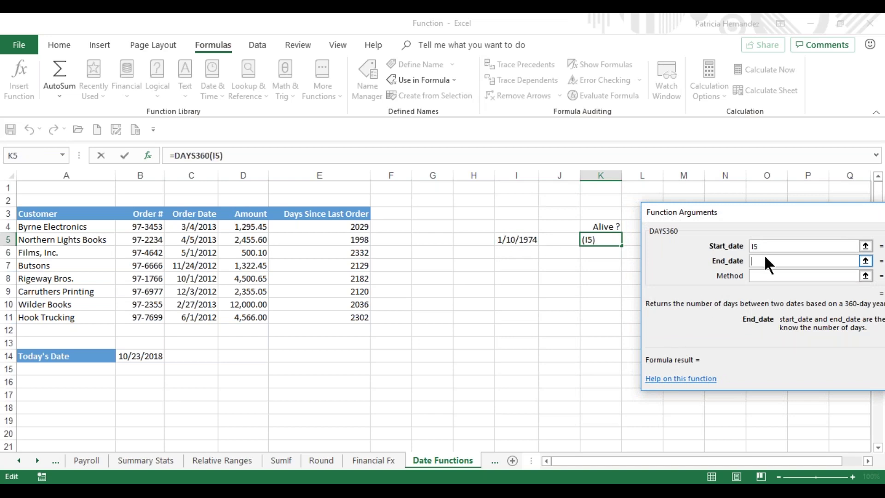
pyautogui.click(155, 357)
pyautogui.press('F4')
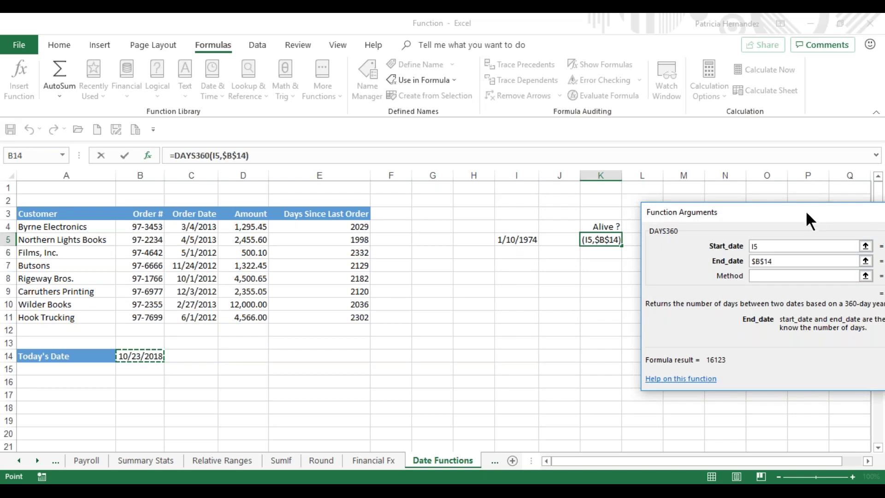
pyautogui.moveTo(811, 212); pyautogui.dragTo(532, 245)
pyautogui.click(662, 410)
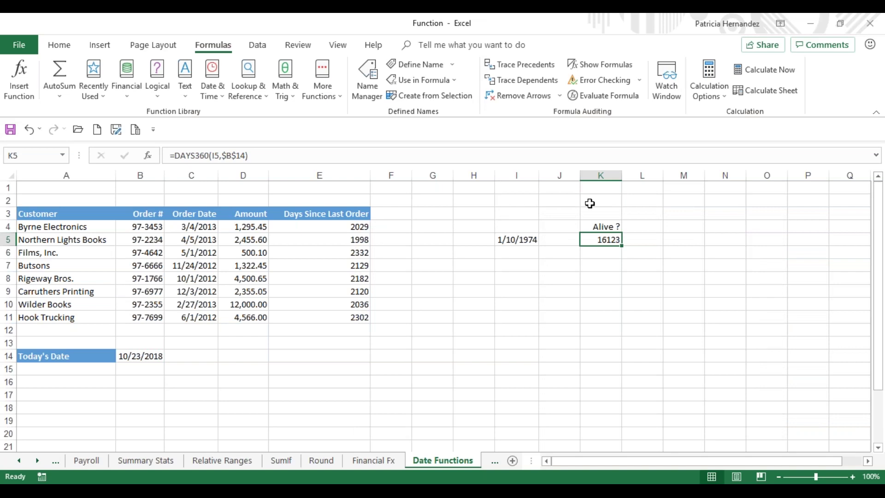
pyautogui.click(562, 278)
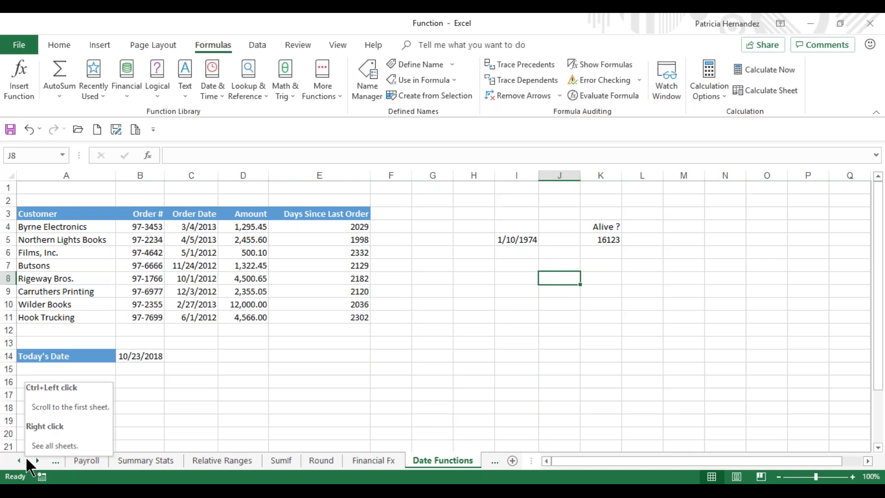
# - Use the list of all sheets to activate the Absolute sheet, followed by the Bonus sheet
pyautogui.rightClick(27, 458)
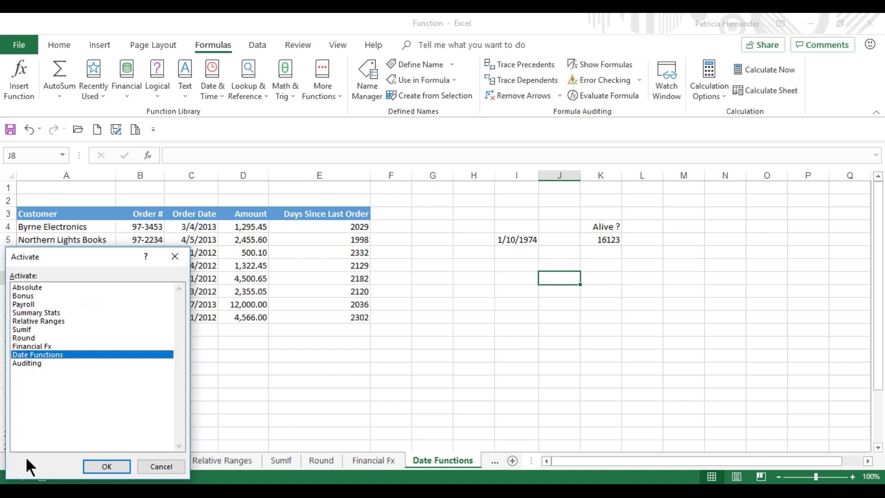
pyautogui.click(18, 288)
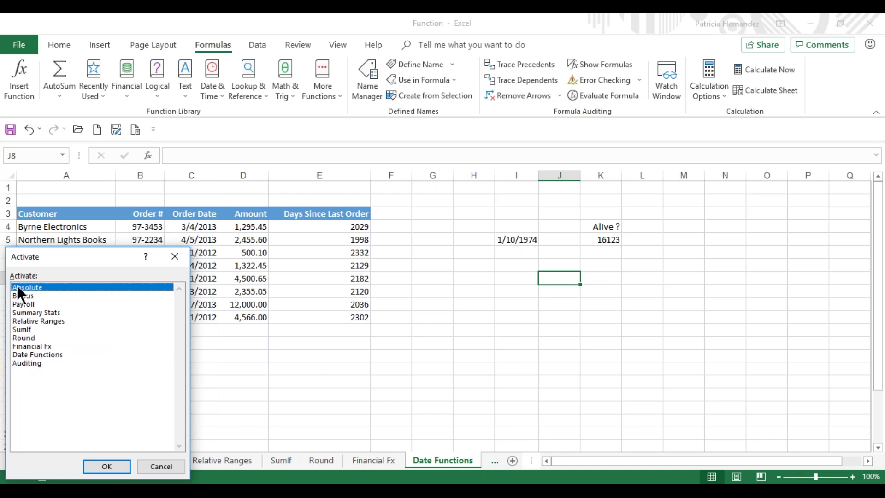
pyautogui.click(106, 467)
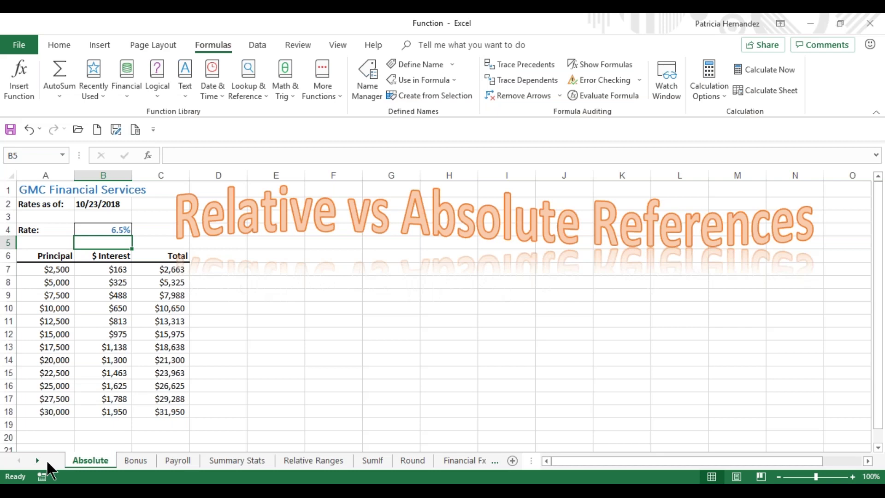
pyautogui.rightClick(44, 461)
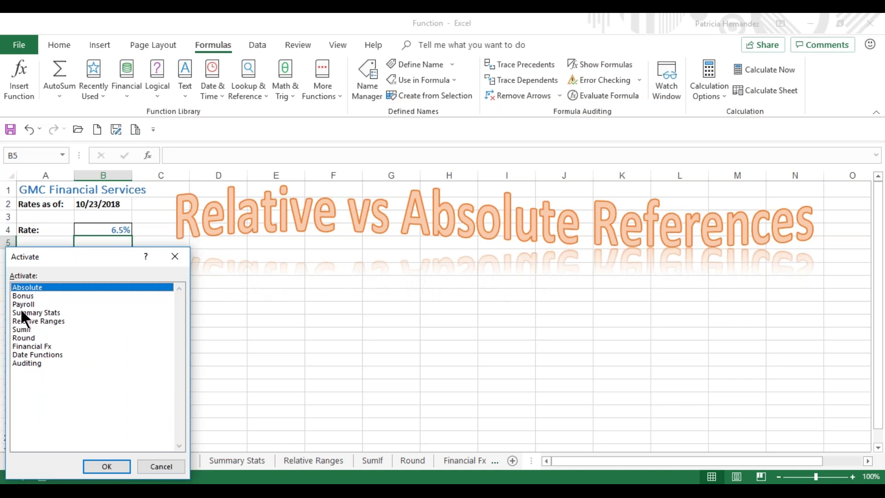
pyautogui.click(18, 296)
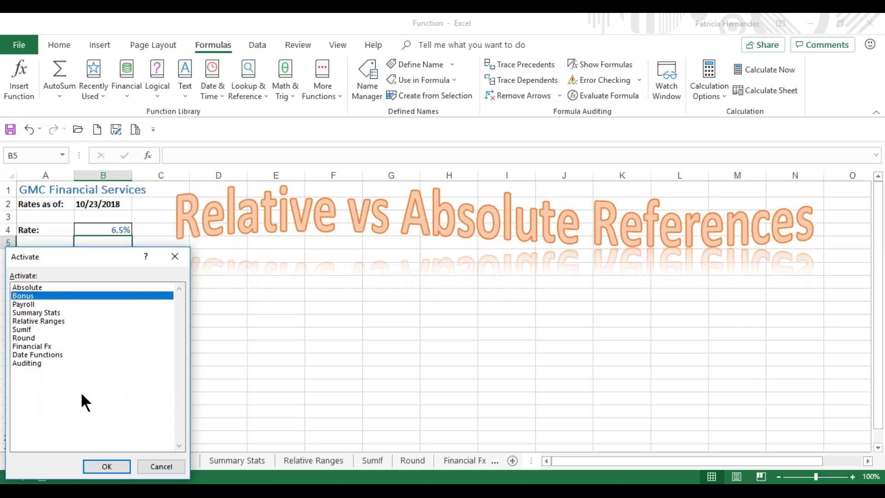
pyautogui.click(106, 467)
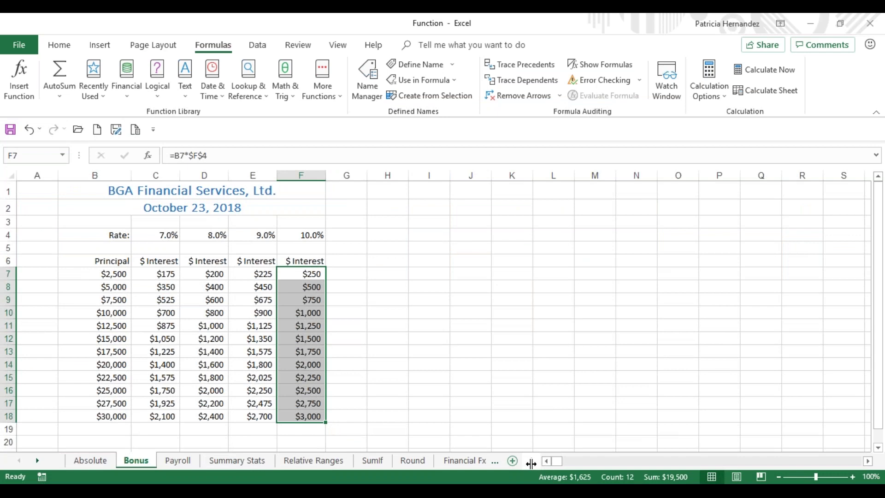
# - Widen the sheet tab area to show more sheet names, and visit the Date Functions and Financial Fx sheets
pyautogui.moveTo(535, 462); pyautogui.dragTo(628, 462)
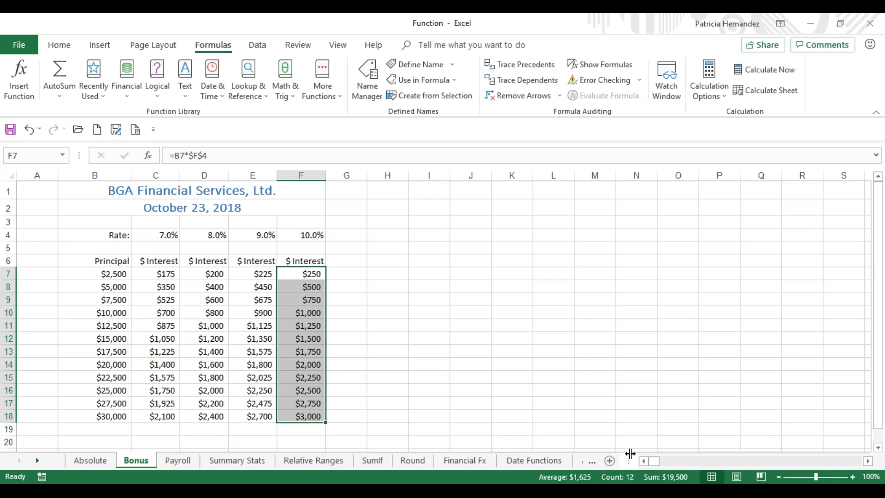
pyautogui.click(526, 459)
pyautogui.click(460, 460)
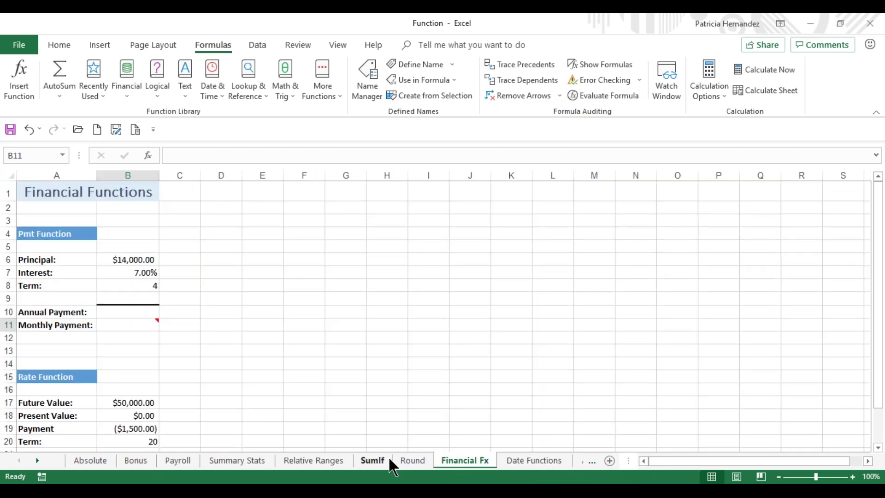
# - Go back through the worksheets one at a time to the first sheet, Absolute
pyautogui.click(390, 460)
pyautogui.hotkey('ctrl', 'pageup')
pyautogui.hotkey('ctrl', 'pageup')
pyautogui.hotkey('ctrl', 'pageup')
pyautogui.hotkey('ctrl', 'pageup')
pyautogui.hotkey('ctrl', 'pageup')
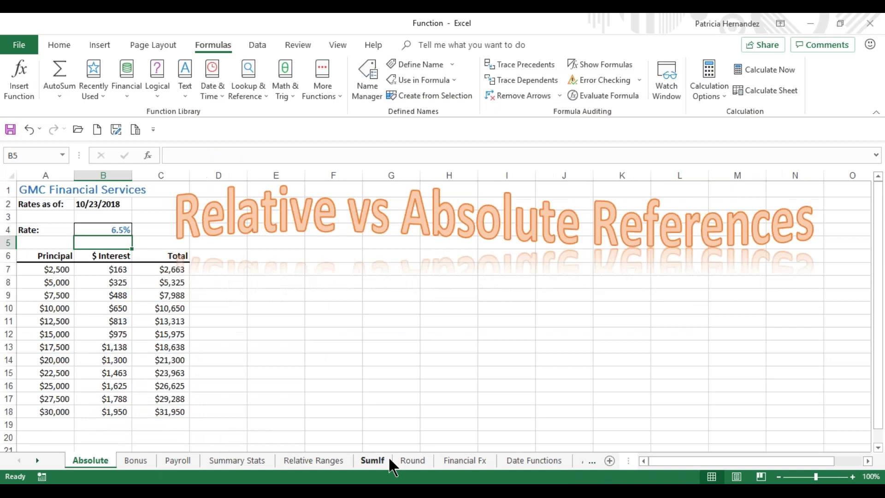
# - Go forward through the worksheets one at a time from Absolute to the last sheet, Auditing
pyautogui.hotkey('ctrl', 'pagedown')
pyautogui.hotkey('ctrl', 'pagedown')
pyautogui.hotkey('ctrl', 'pagedown')
pyautogui.hotkey('ctrl', 'pagedown')
pyautogui.hotkey('ctrl', 'pagedown')
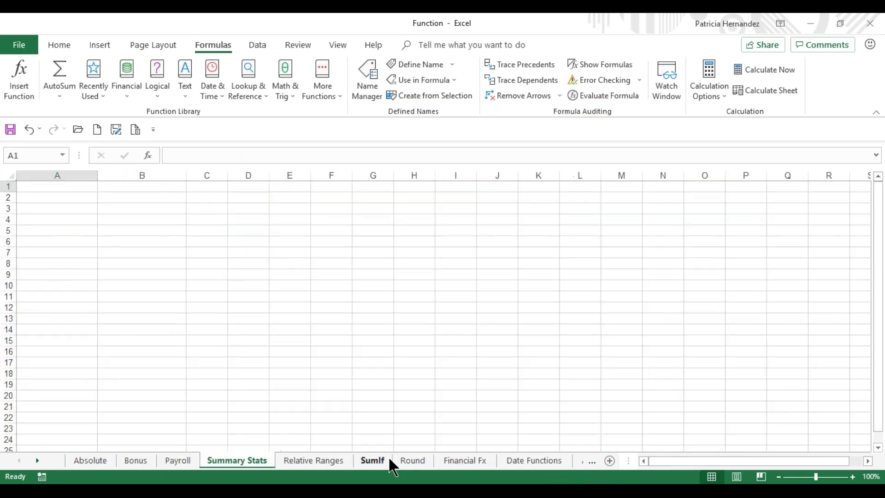
pyautogui.hotkey('ctrl', 'pagedown')
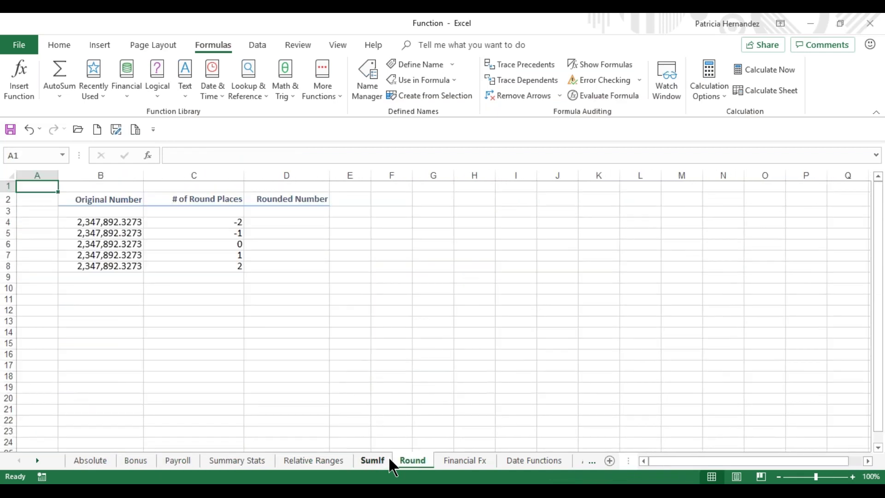
pyautogui.hotkey('ctrl', 'pagedown')
pyautogui.hotkey('ctrl', 'pagedown')
pyautogui.hotkey('ctrl', 'pagedown')
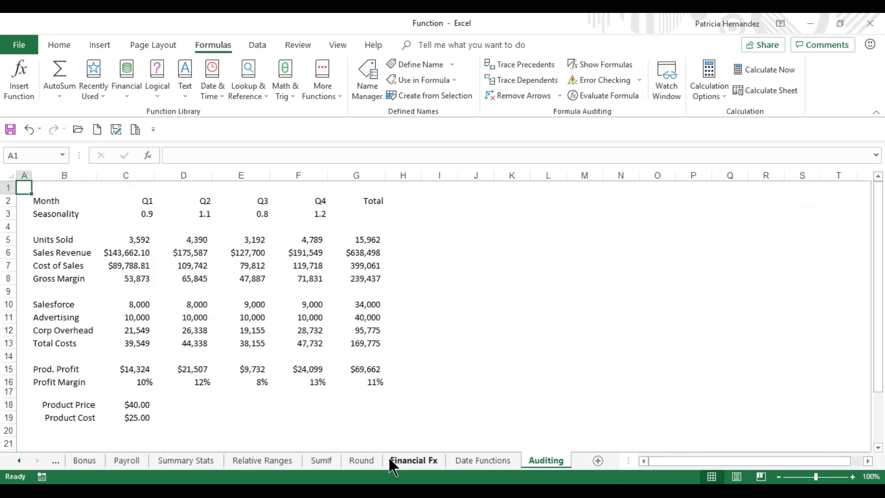
# - Go back through the worksheets one at a time from Auditing to the Payroll sheet
pyautogui.hotkey('ctrl', 'pageup')
pyautogui.hotkey('ctrl', 'pageup')
pyautogui.hotkey('ctrl', 'pageup')
pyautogui.hotkey('ctrl', 'pageup')
pyautogui.hotkey('ctrl', 'pageup')
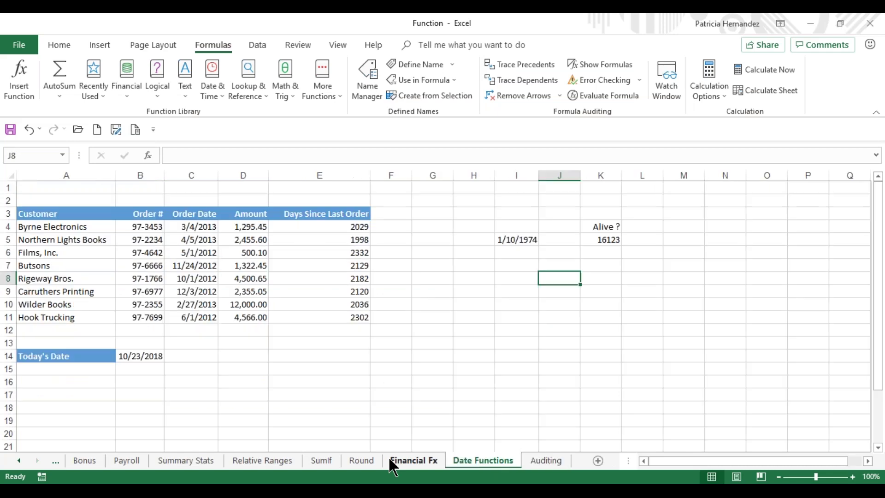
pyautogui.hotkey('ctrl', 'pageup')
pyautogui.hotkey('ctrl', 'pageup')
pyautogui.hotkey('ctrl', 'pageup')
pyautogui.hotkey('ctrl', 'pageup')
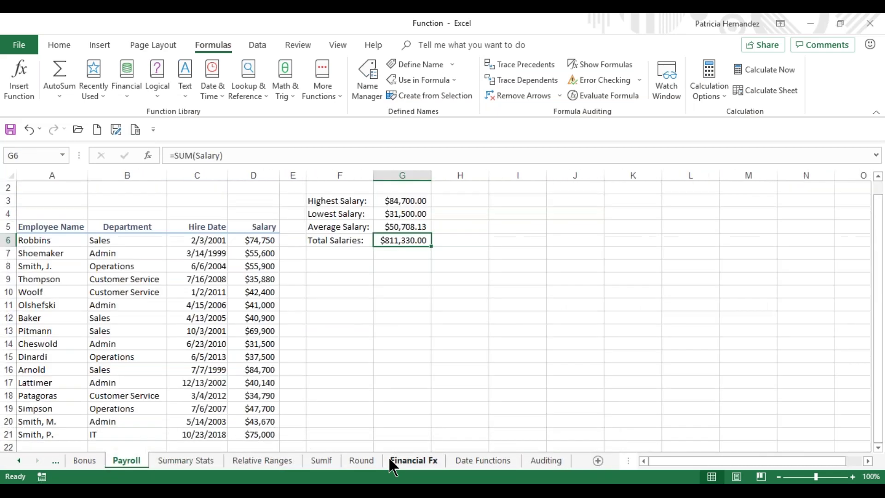